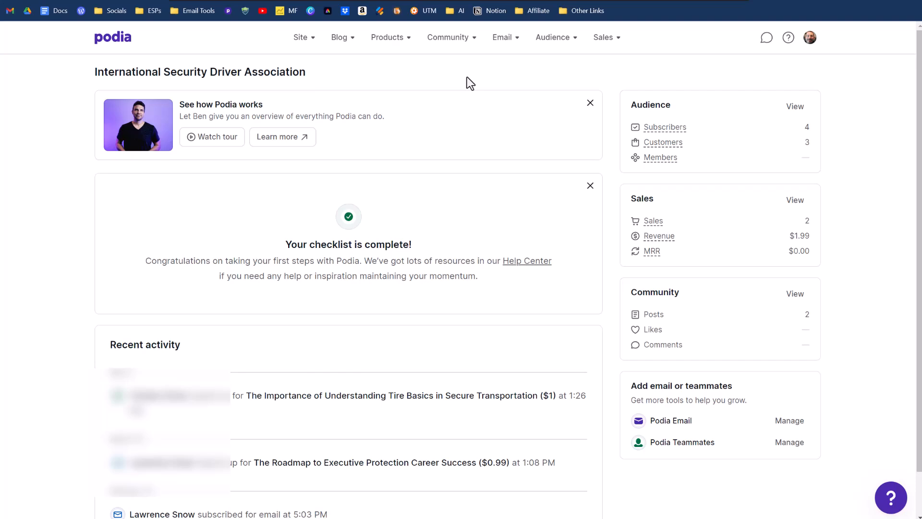
Open the draft blog post "Chalk Talk – Social Media Marketing Strategy" for editing and review its body text.
click(348, 45)
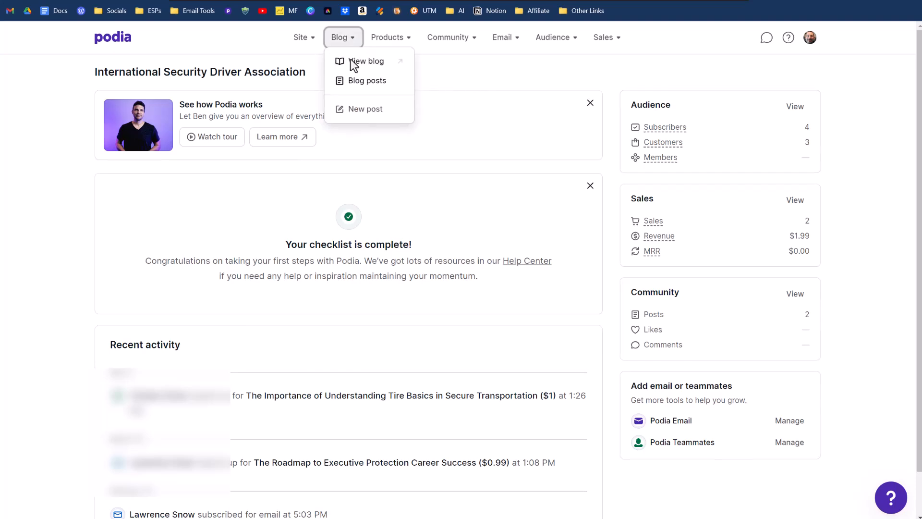
click(317, 107)
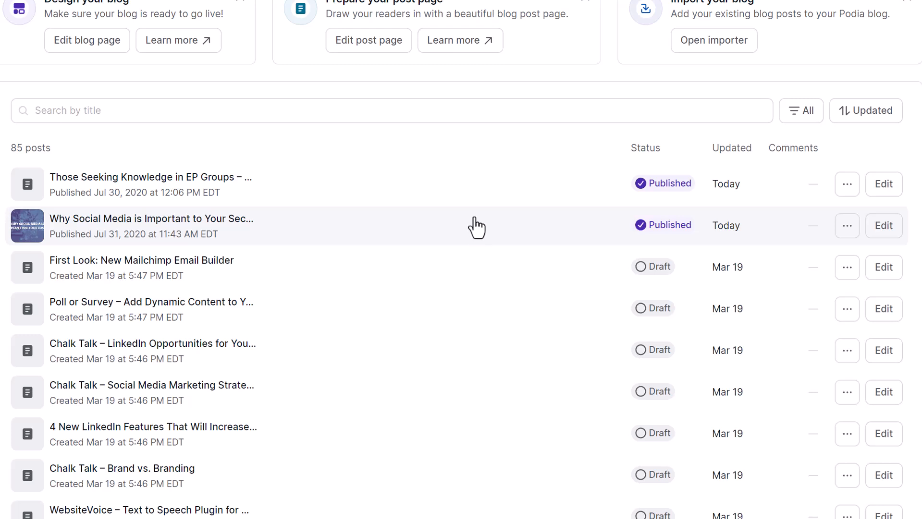
scroll(477, 227, down, 3)
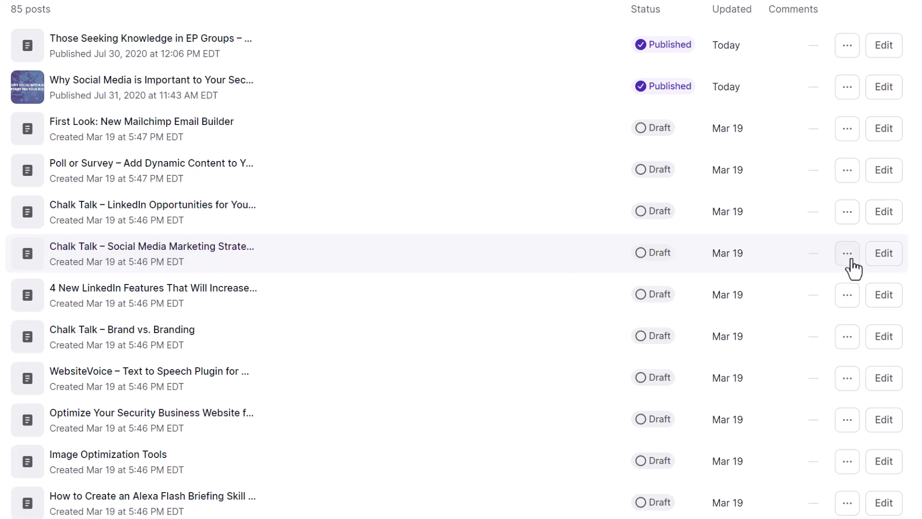
click(891, 263)
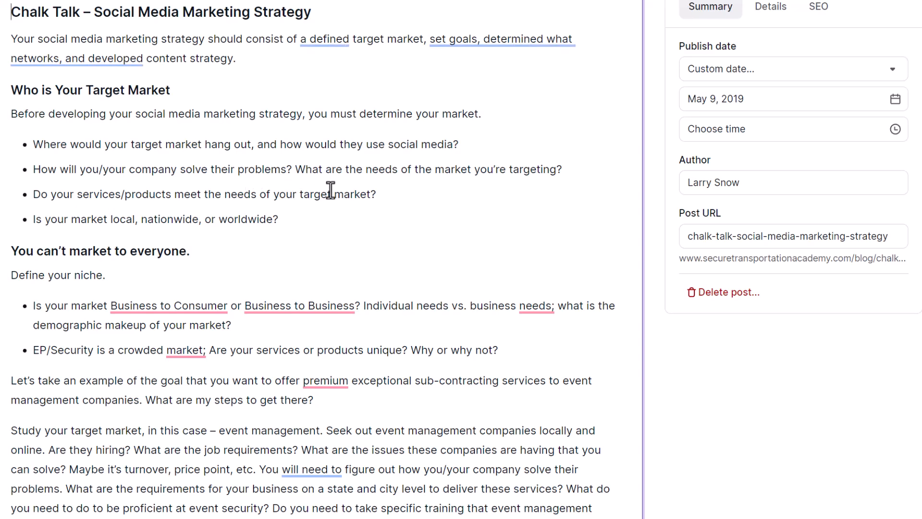
scroll(331, 190, down, 3)
scroll(330, 190, down, 4)
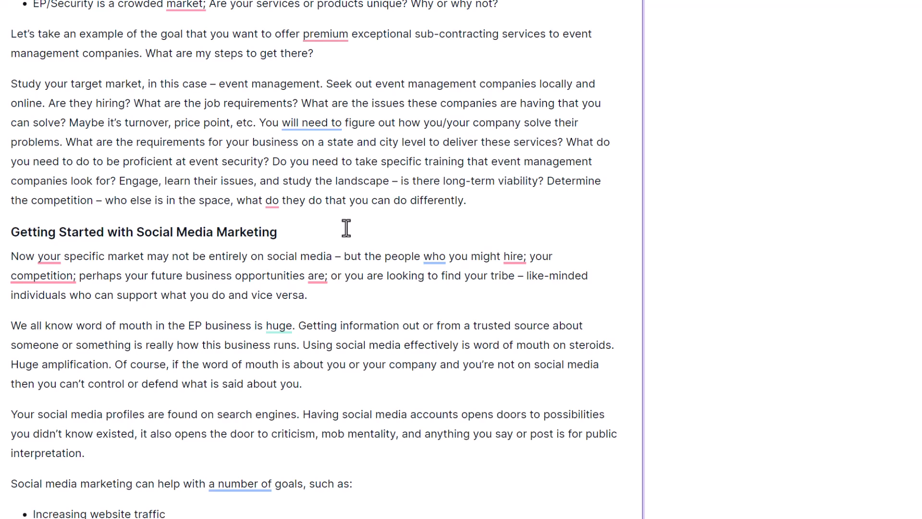
scroll(346, 228, down, 5)
scroll(346, 228, up, 10)
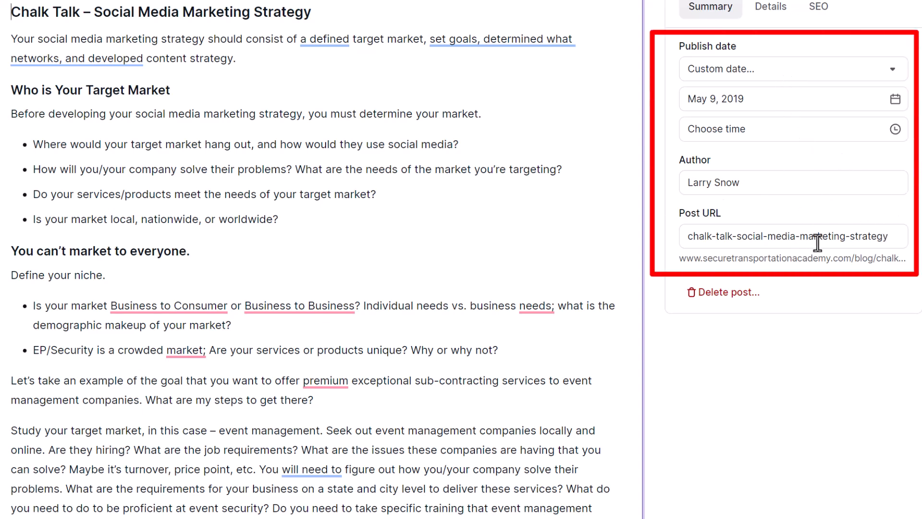
Clean the post's excerpt by deleting the opening <p> tag and all leftover HTML after "developed content strategy.".
click(774, 10)
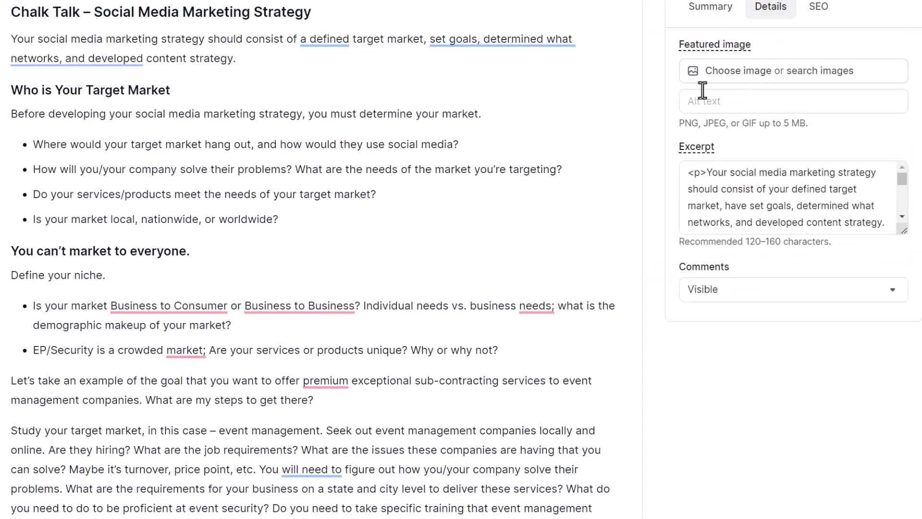
drag(706, 172, 676, 172)
key(BackSpace)
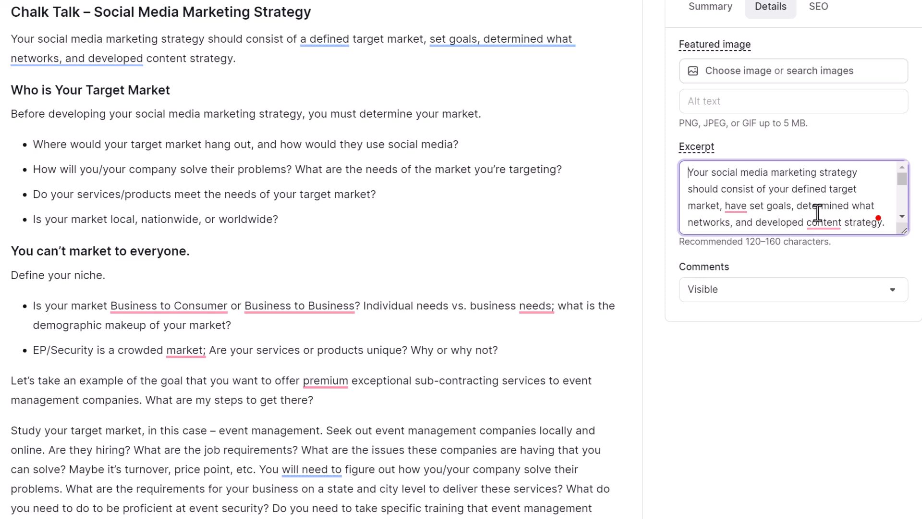
scroll(869, 204, down, 3)
drag(825, 217, 689, 163)
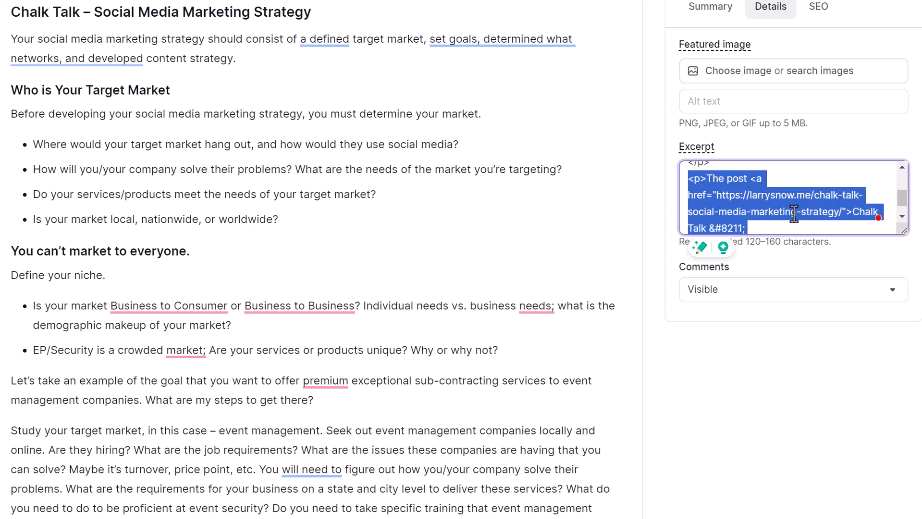
key(BackSpace)
key(BackSpace)
key(BackSpace)
key(BackSpace)
key(BackSpace)
key(BackSpace)
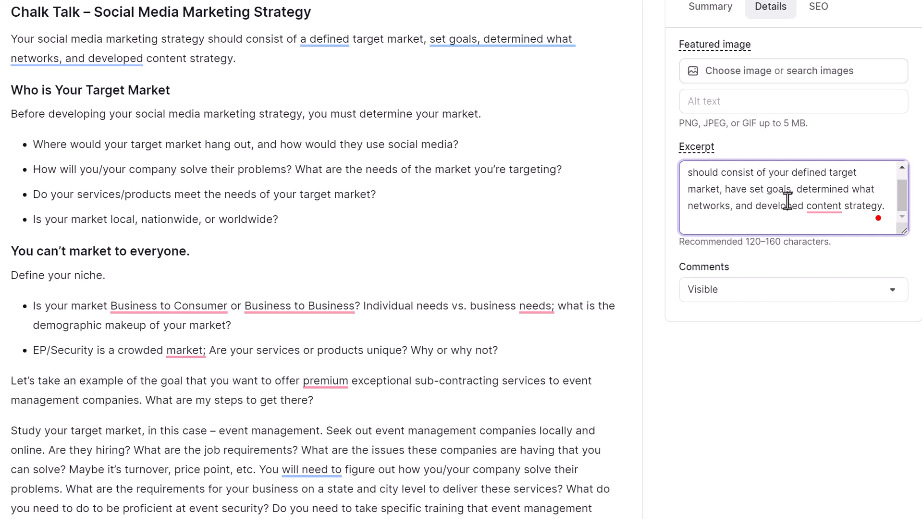
Set the featured image to the app-logos-on-black picture from an Unsplash search for "social media", with alt text "social media marketing".
click(705, 102)
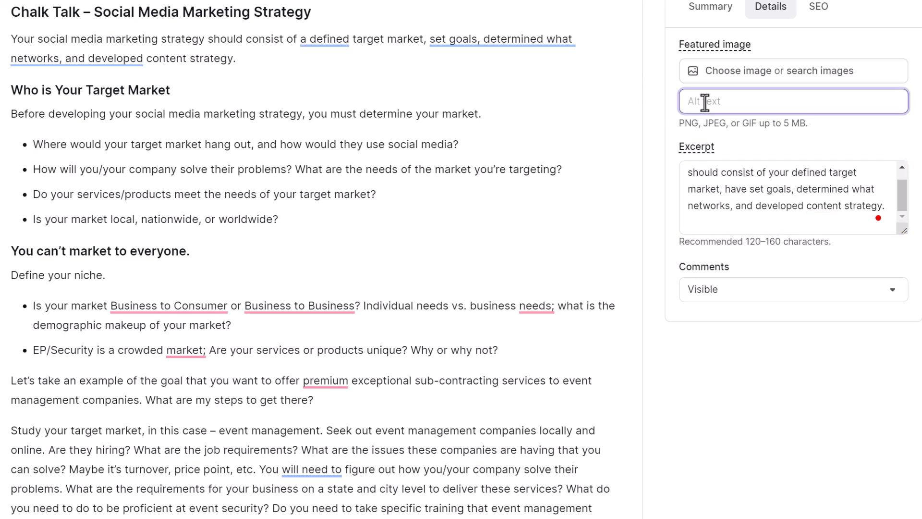
click(835, 71)
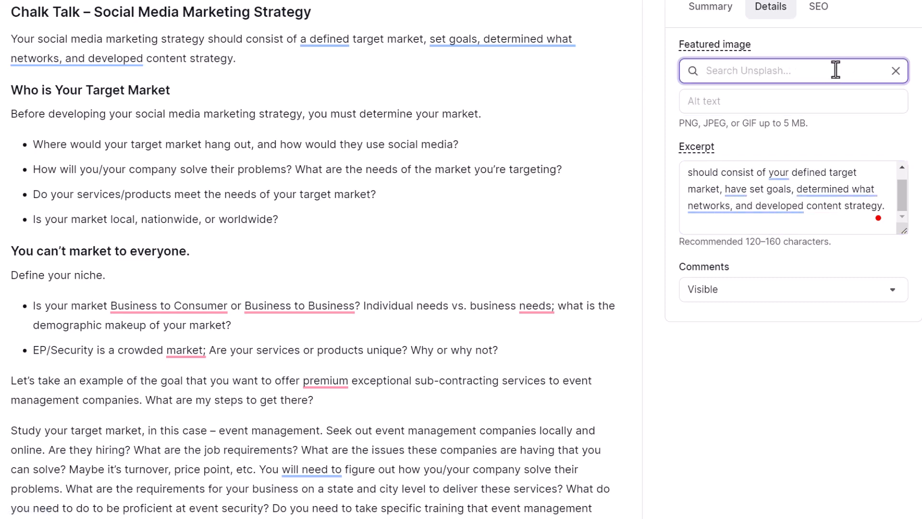
text(social )
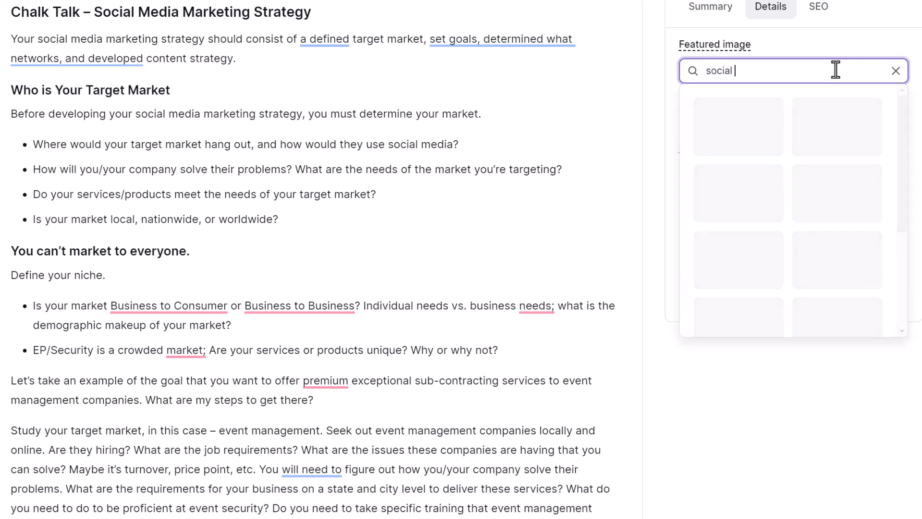
text(media)
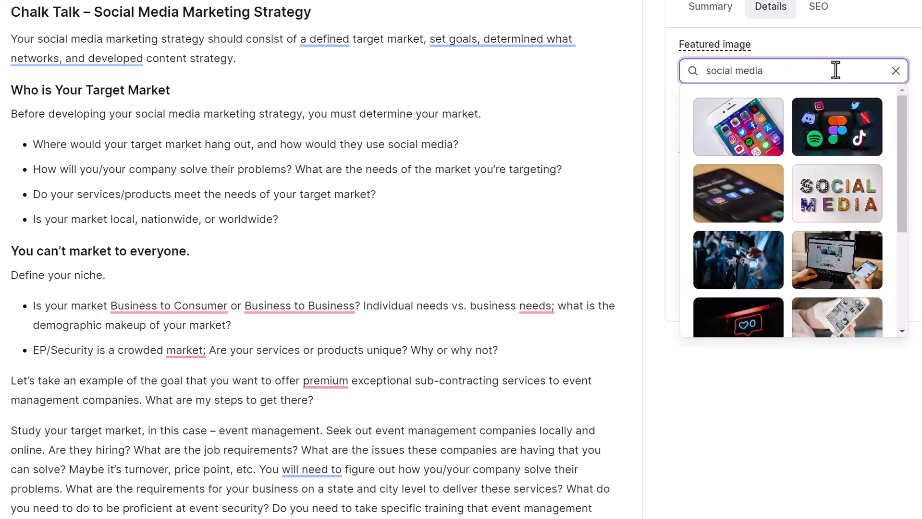
click(819, 125)
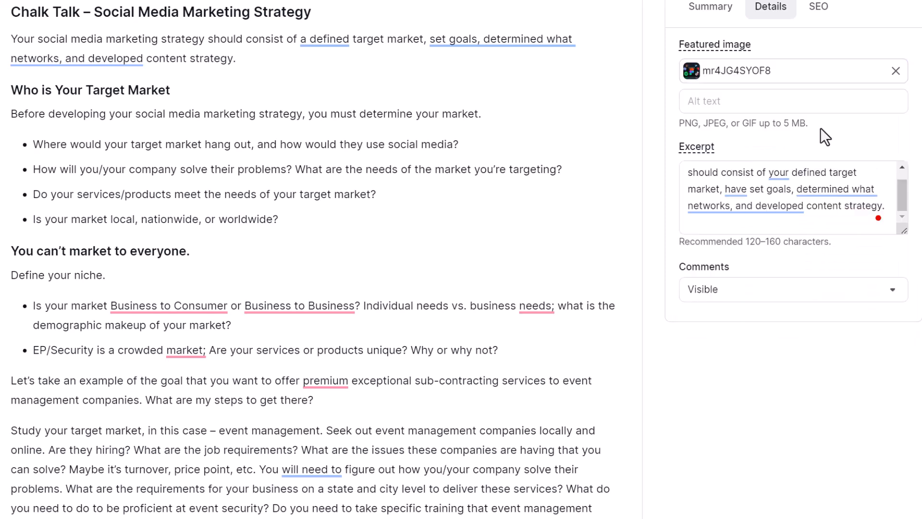
click(752, 101)
text(social media marketing)
click(707, 61)
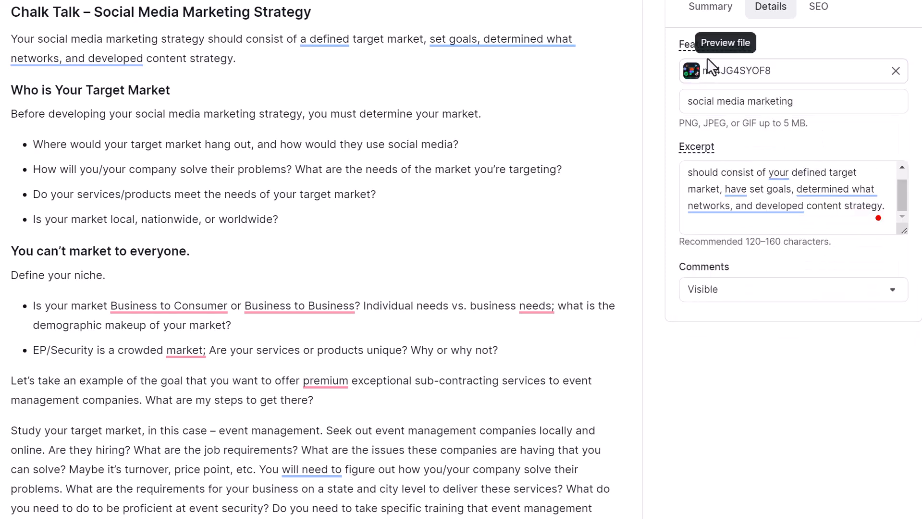
Check the post's SEO settings, publish the post, and start an email to subscribers about it.
click(826, 18)
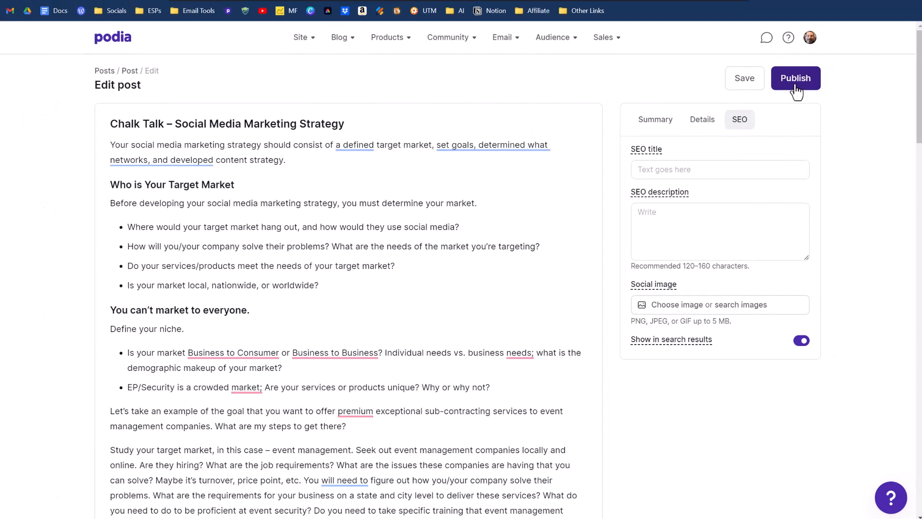
click(794, 84)
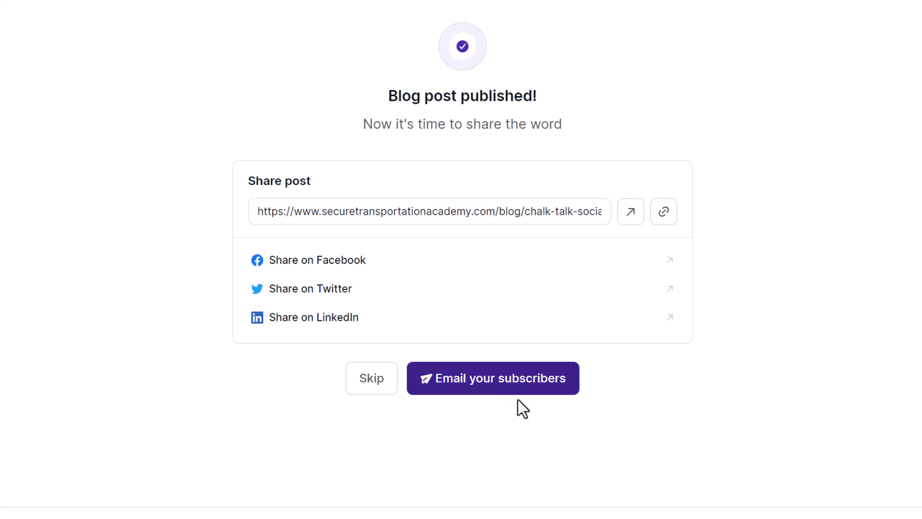
click(537, 384)
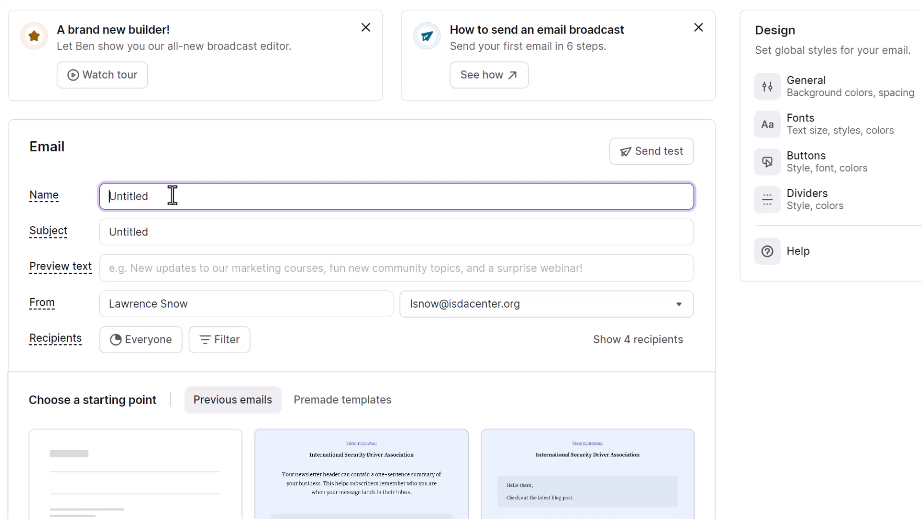
Name the email "Social media marketing strategy blog email".
key(ctrl+a)
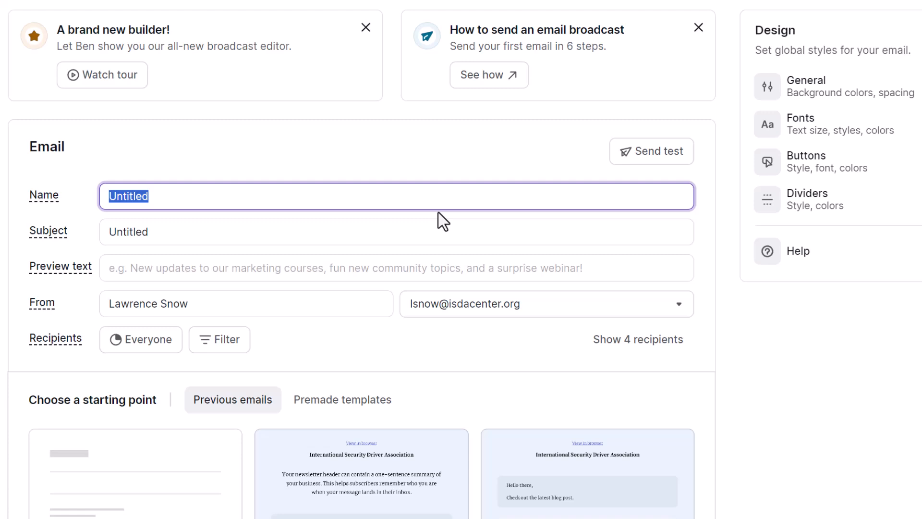
text(Social media )
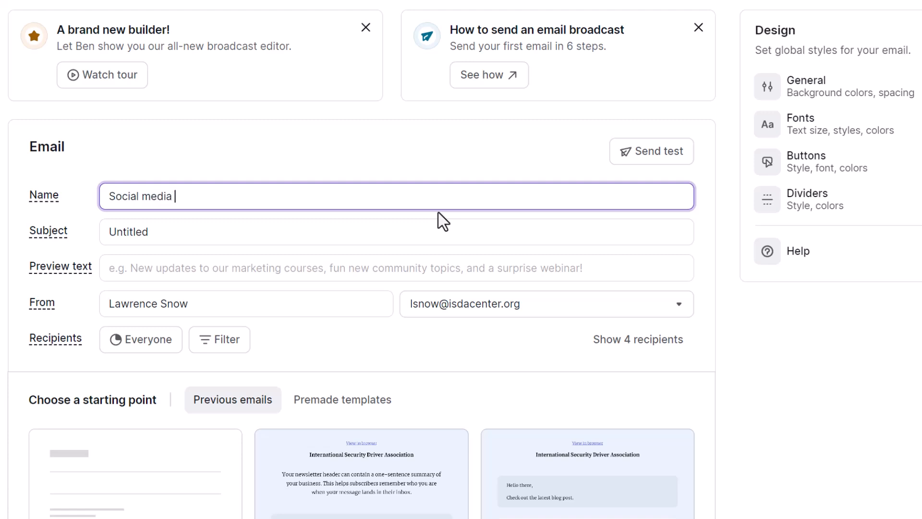
text(marketing strategy bl)
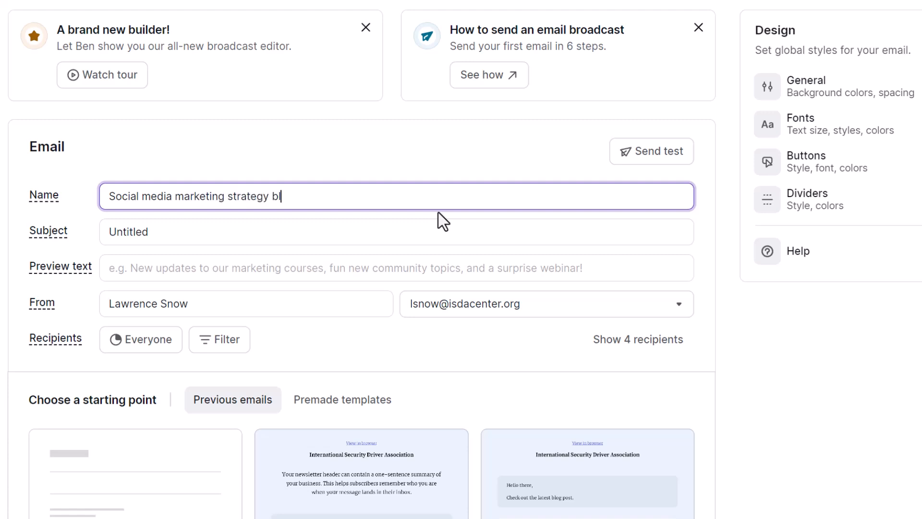
text(og email)
Set the email's subject to "Don't overlook THIS Option!" and its preview text to "Why this is so important".
click(204, 233)
key(ctrl+a)
text(Don't overlook THIS Option!)
click(161, 268)
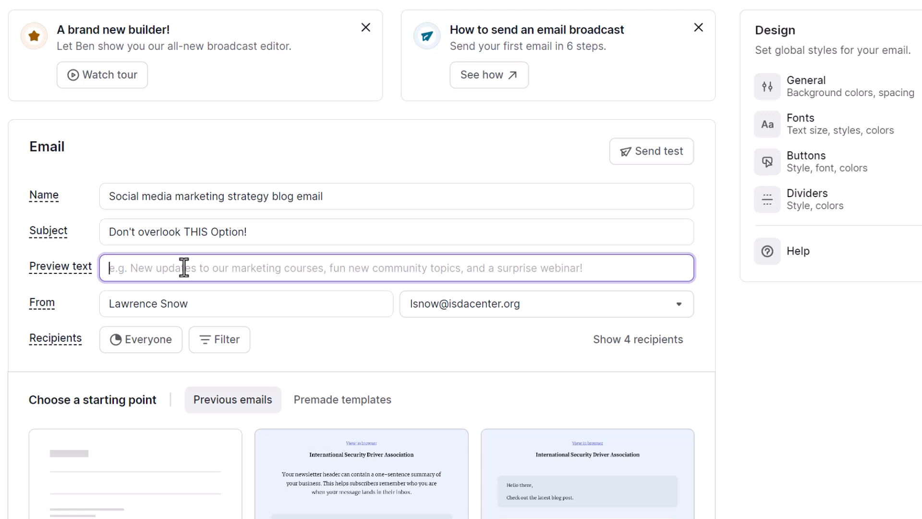
text(Why this is so important)
click(61, 261)
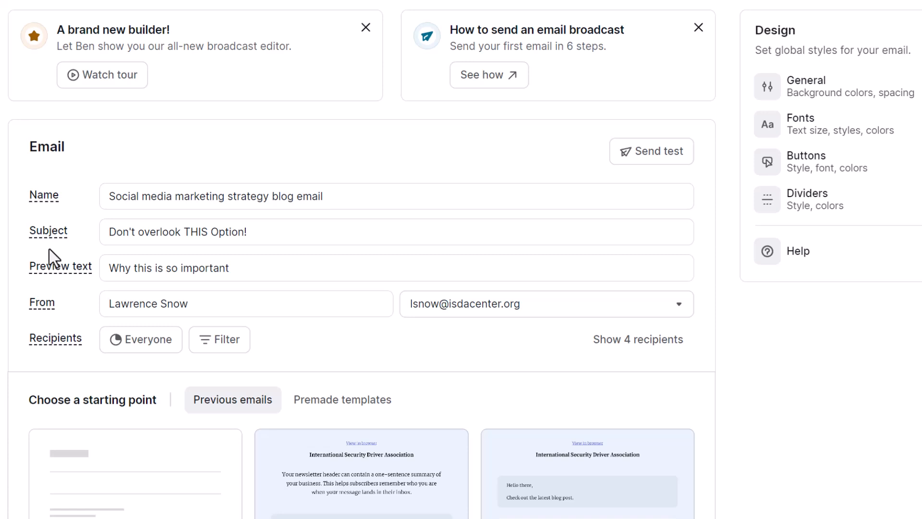
Filter the email's recipients to those whose name starts with "la".
scroll(297, 308, down, 2)
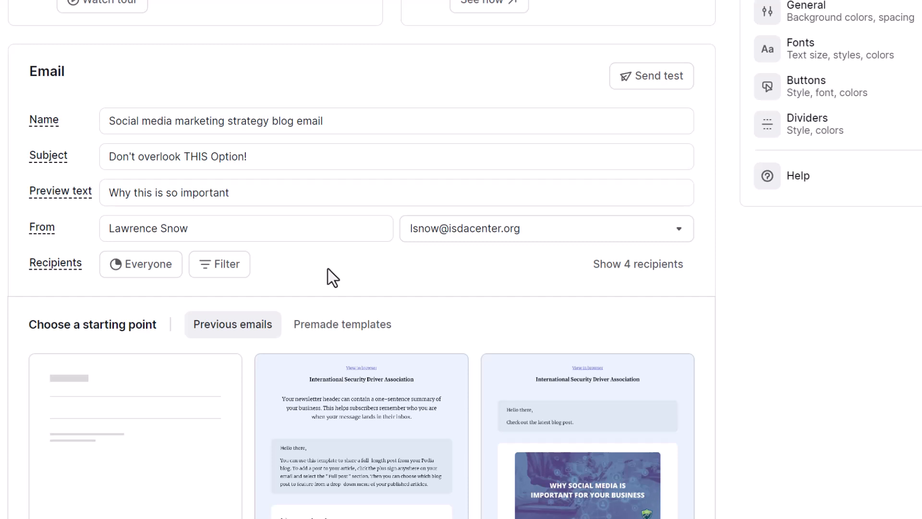
click(239, 271)
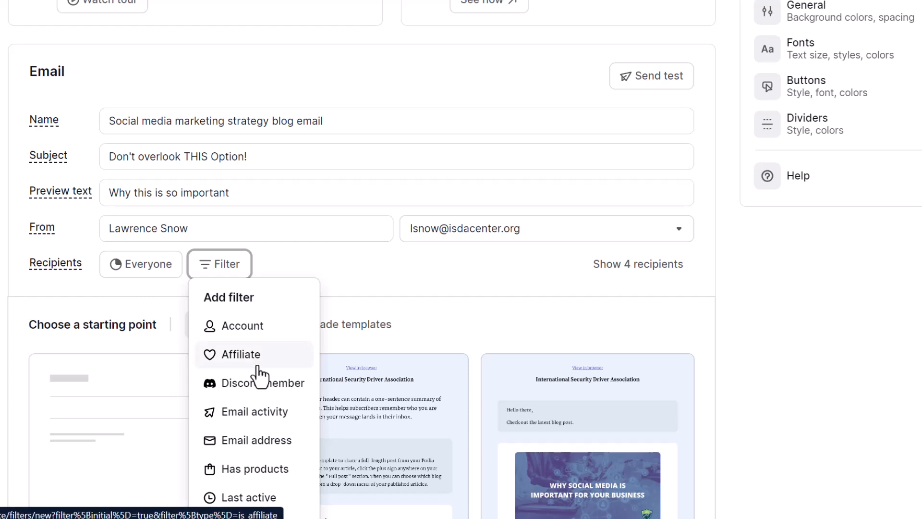
scroll(259, 375, down, 3)
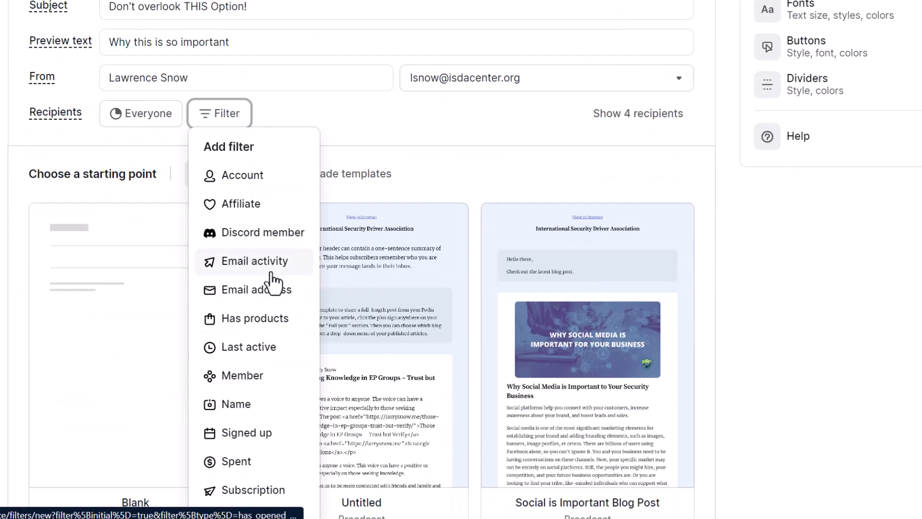
scroll(274, 336, down, 2)
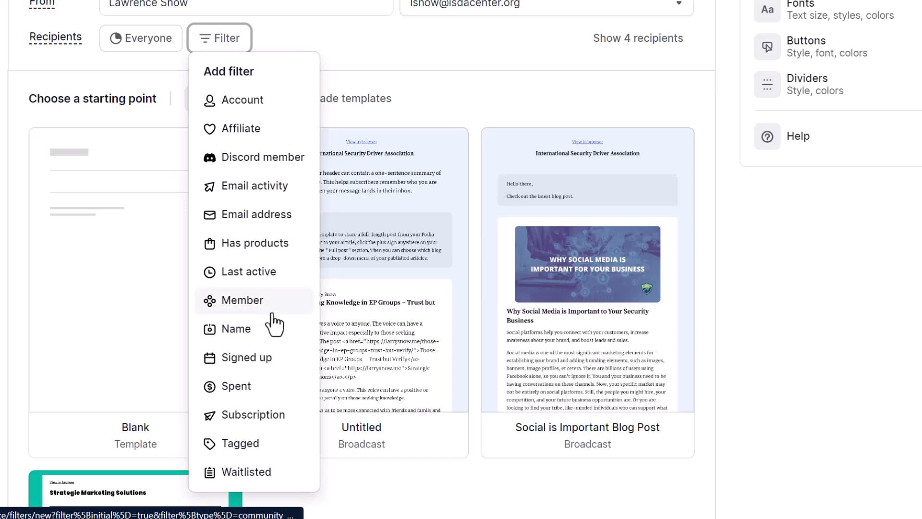
click(249, 330)
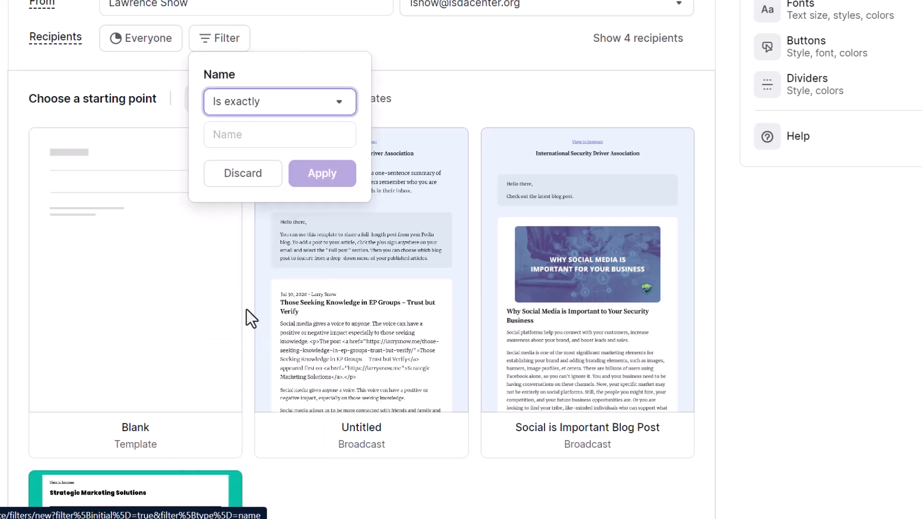
click(242, 103)
click(261, 146)
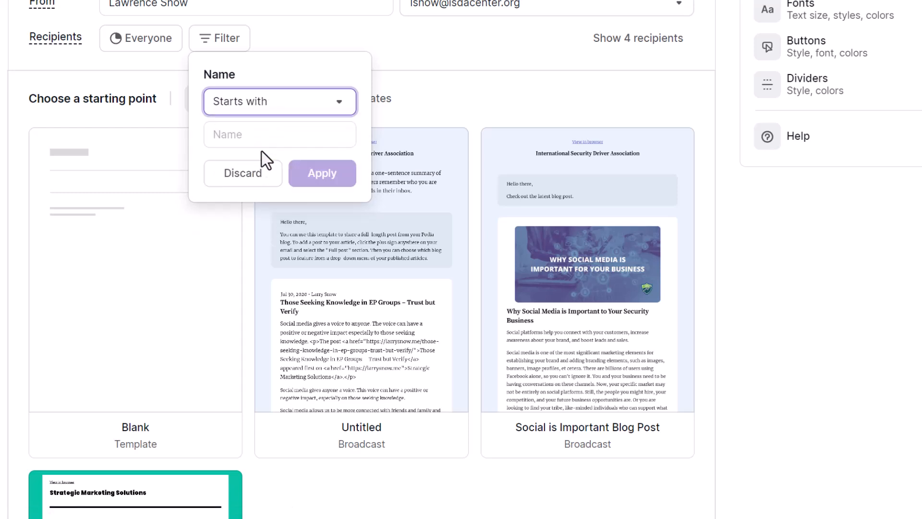
click(260, 135)
text(la)
click(273, 173)
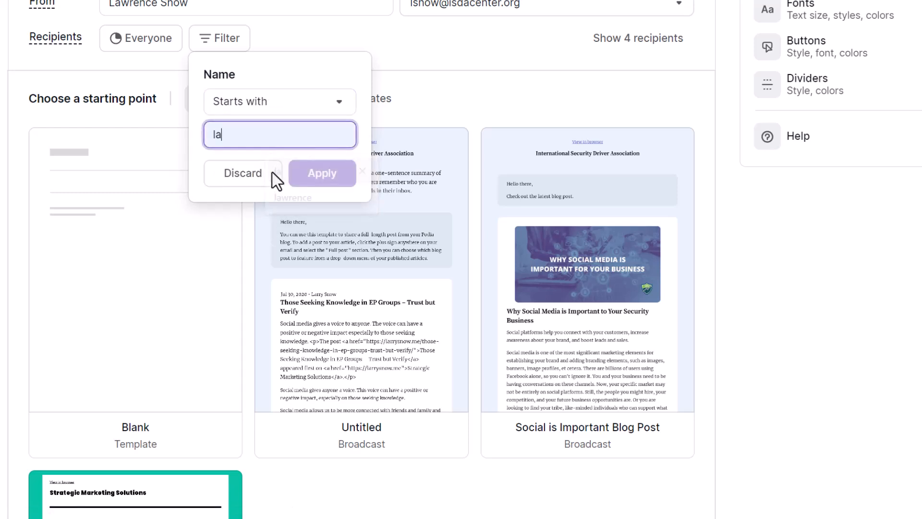
click(320, 172)
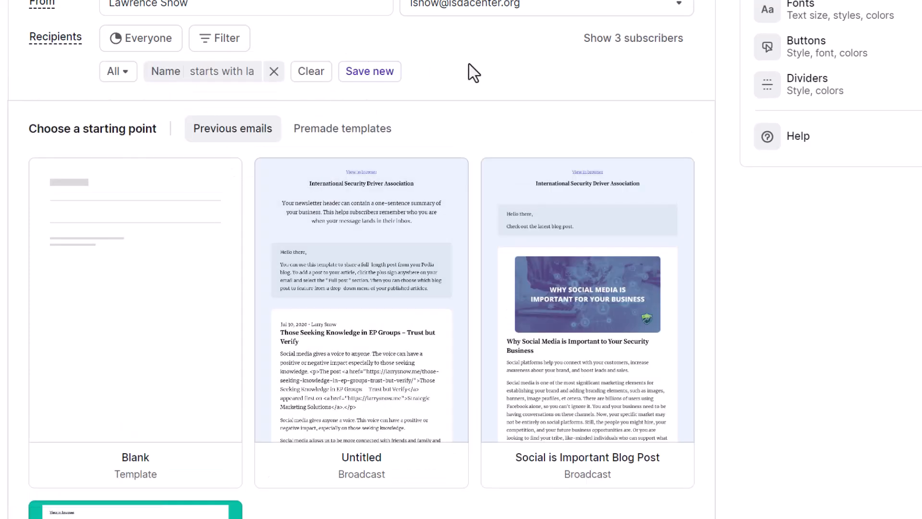
Save the filtered recipients as a new segment named "LA".
click(368, 71)
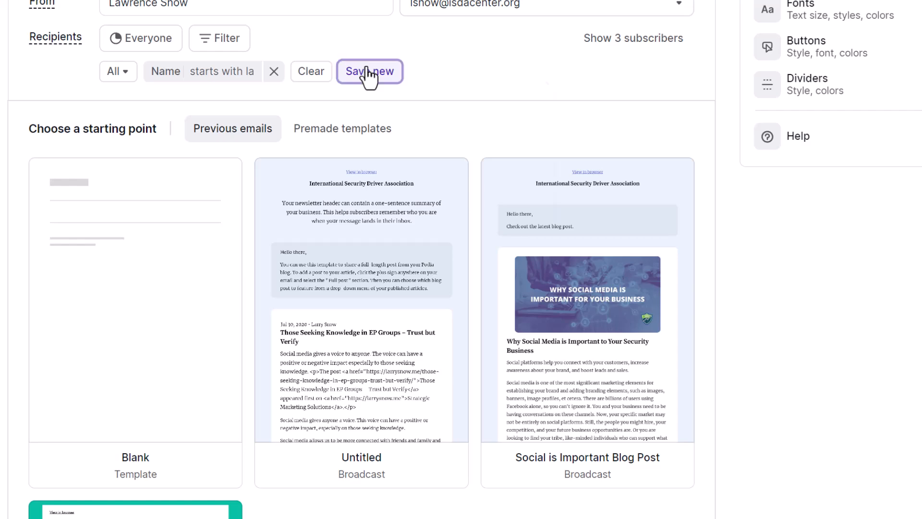
click(386, 158)
text(LA)
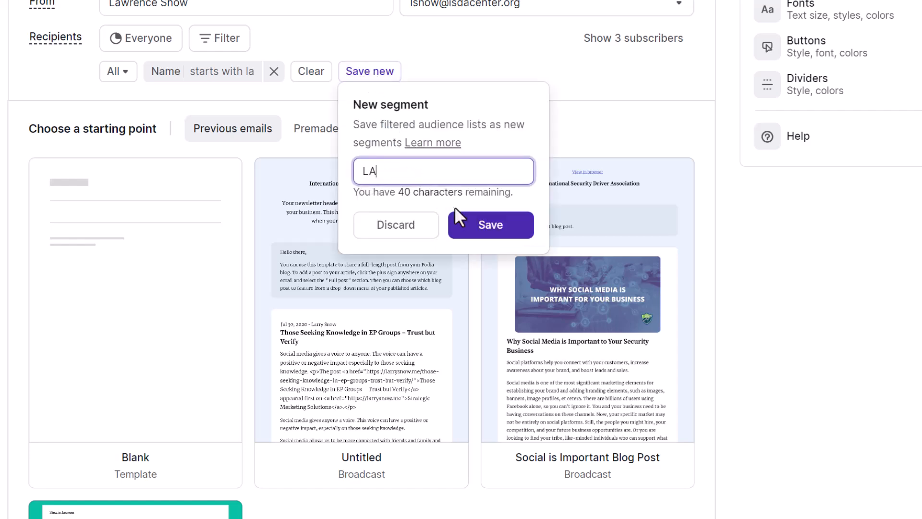
click(486, 229)
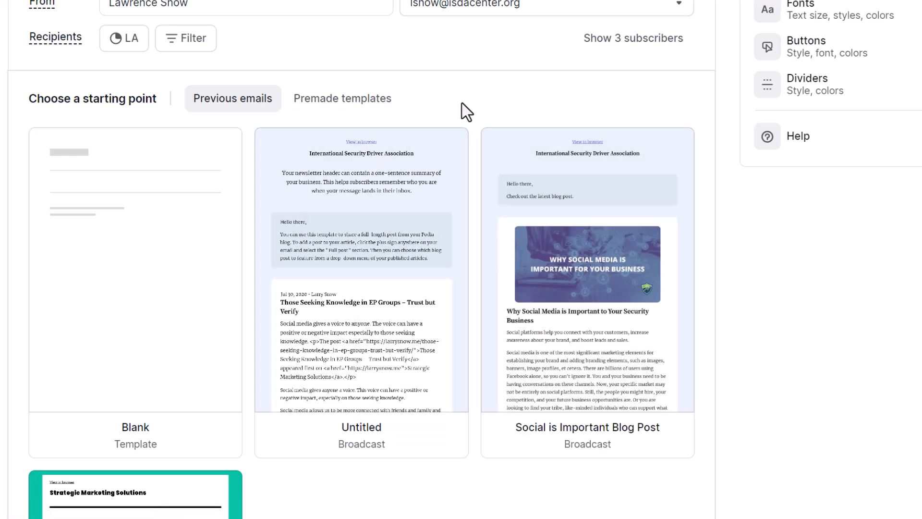
Apply the premade template for sharing a full-length blog post to the email.
click(372, 103)
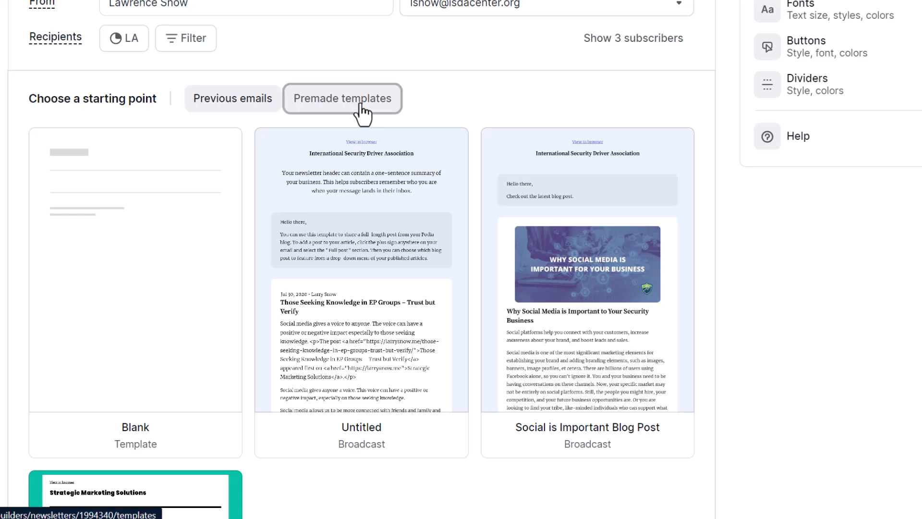
scroll(848, 372, down, 7)
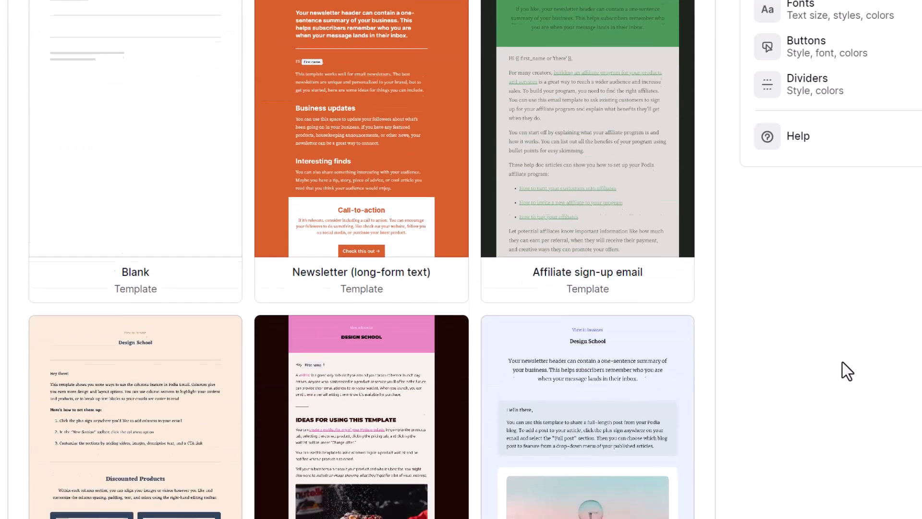
scroll(803, 328, down, 1)
mouse_move(586, 223)
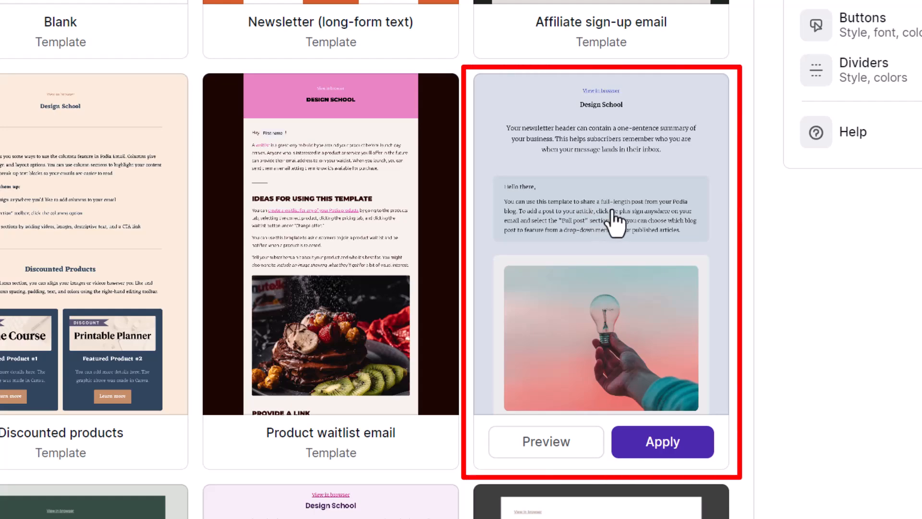
scroll(61, 257, down, 10)
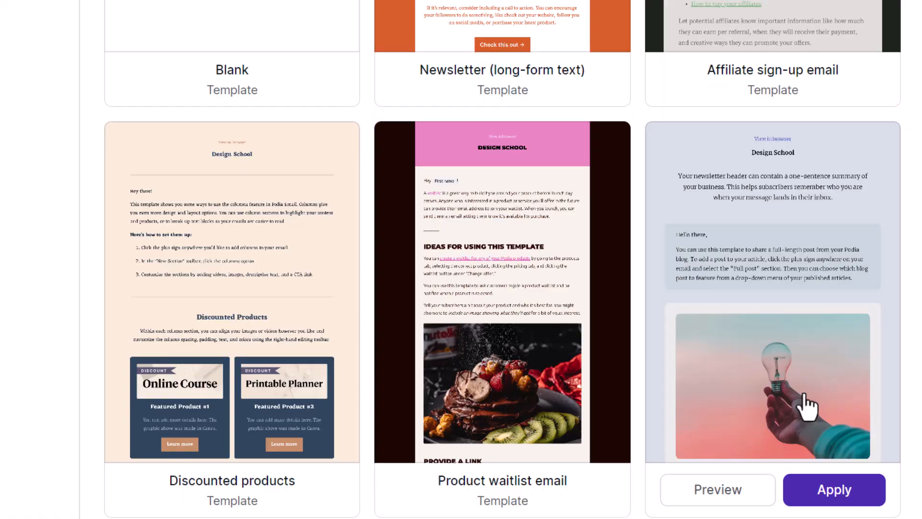
scroll(806, 406, down, 1)
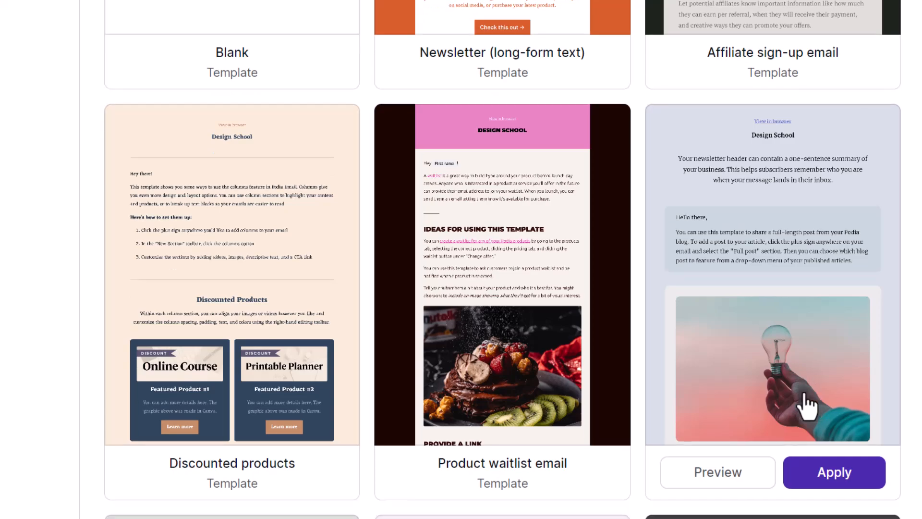
click(834, 472)
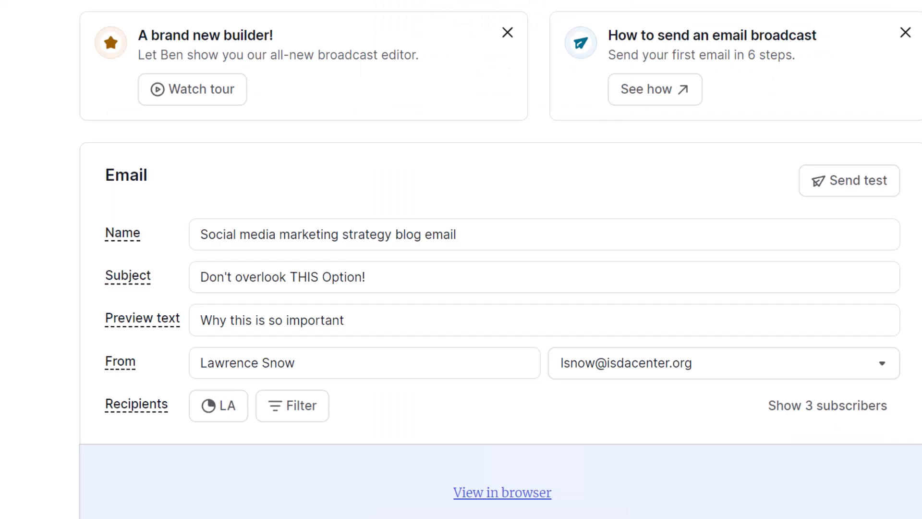
Replace the post featured in the email's full post section with "Chalk Talk – Social Media Marketing Strategy".
scroll(427, 310, down, 5)
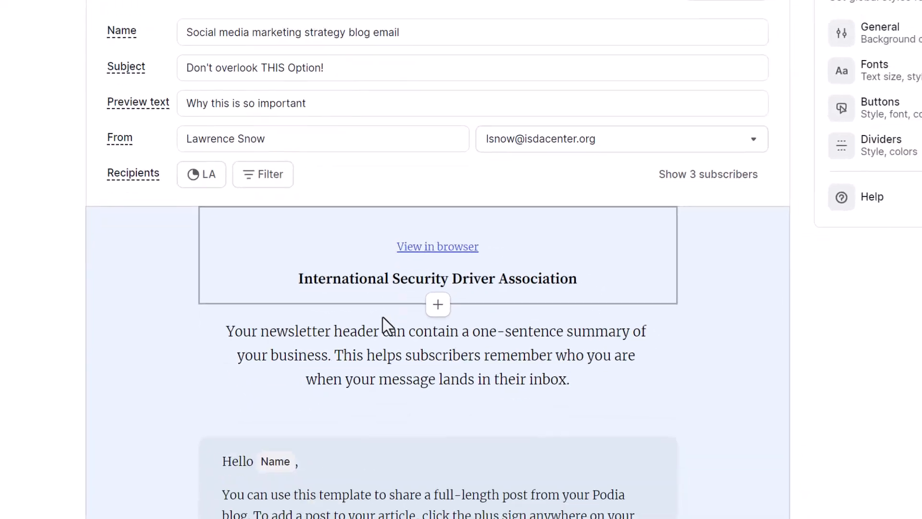
scroll(382, 317, down, 4)
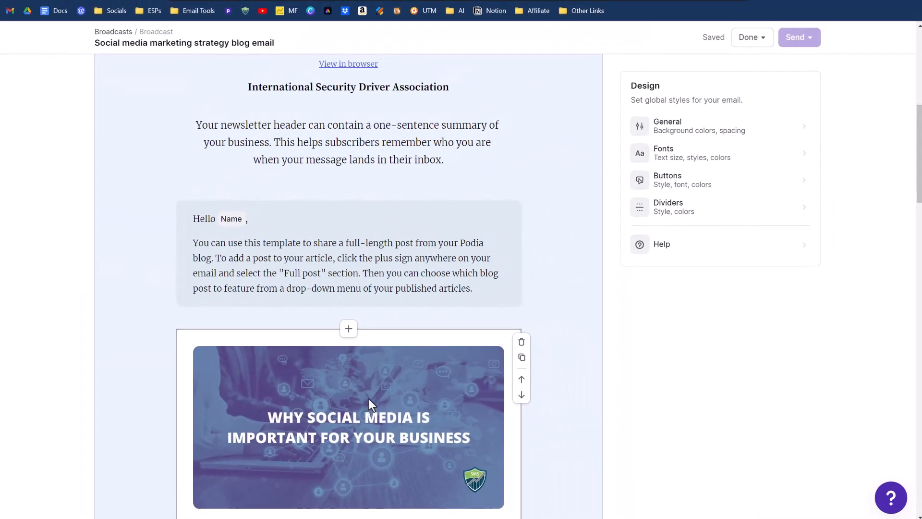
scroll(368, 398, down, 1)
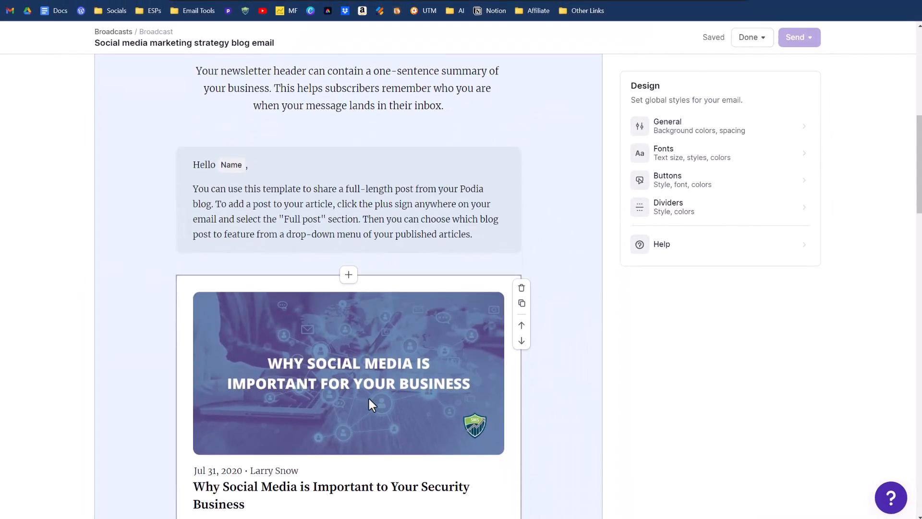
click(395, 356)
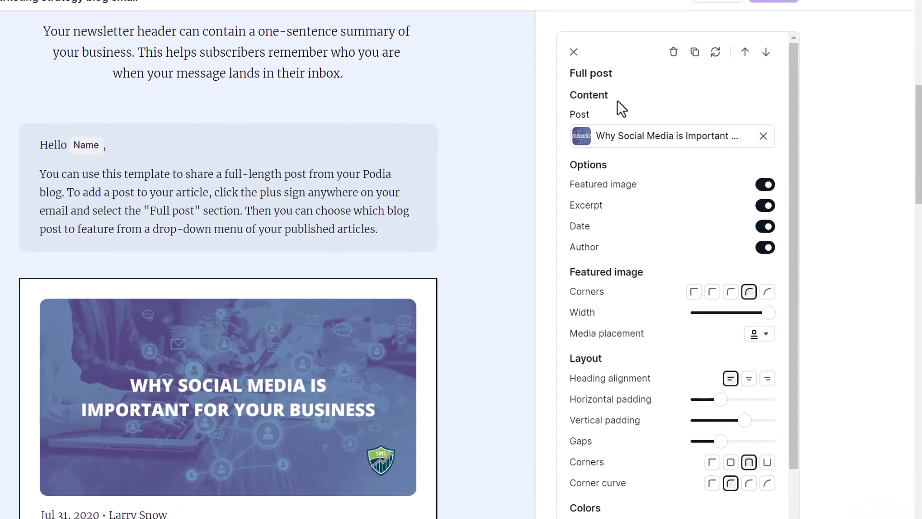
click(762, 137)
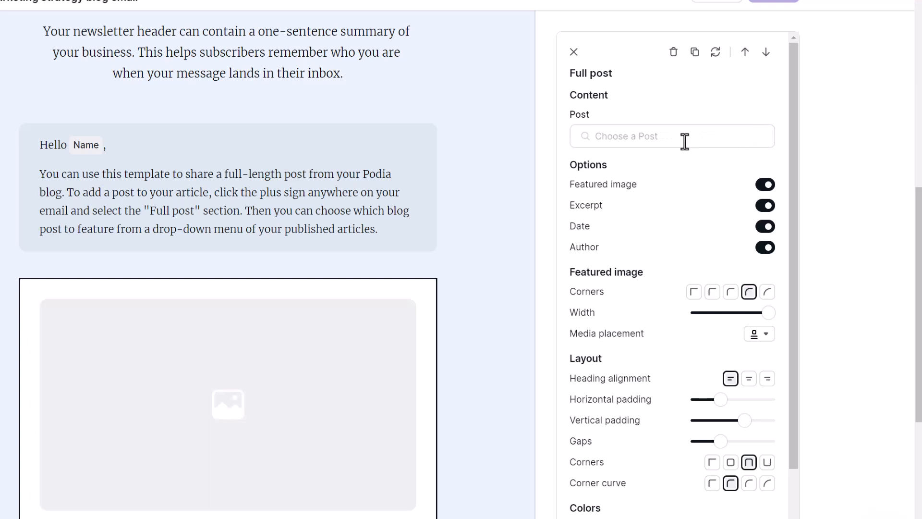
click(685, 140)
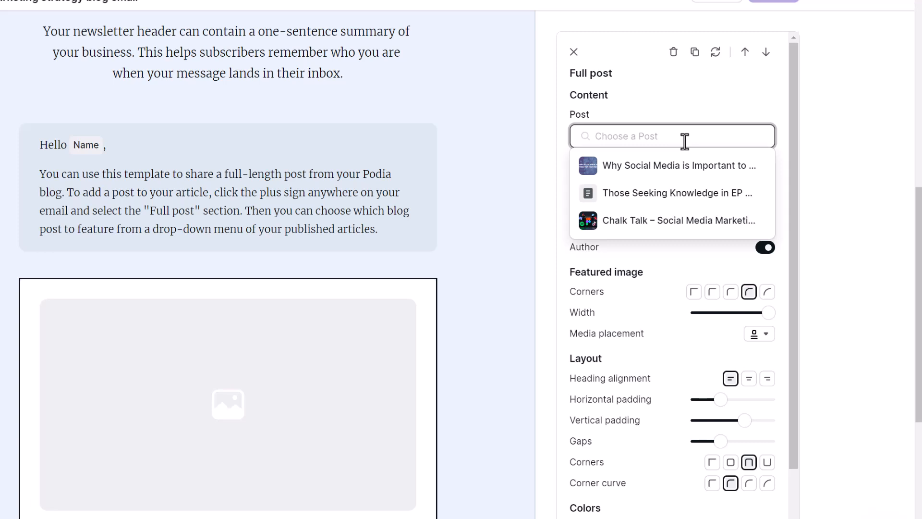
click(634, 226)
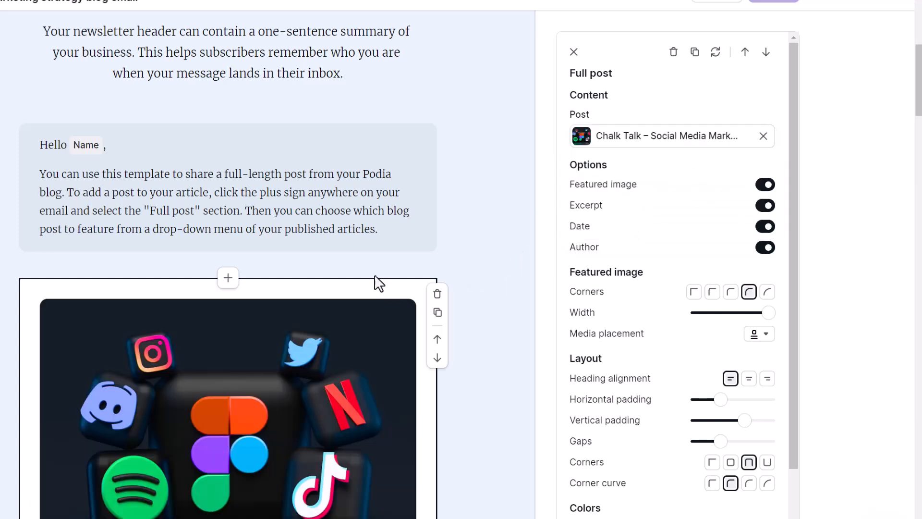
Turn off the date, author and excerpt for the featured post, keeping its featured image on.
scroll(317, 246, down, 6)
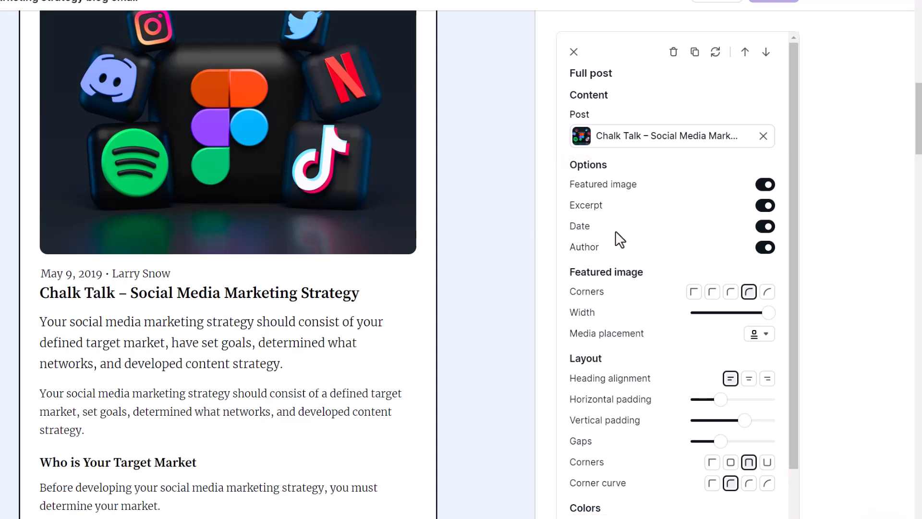
click(765, 226)
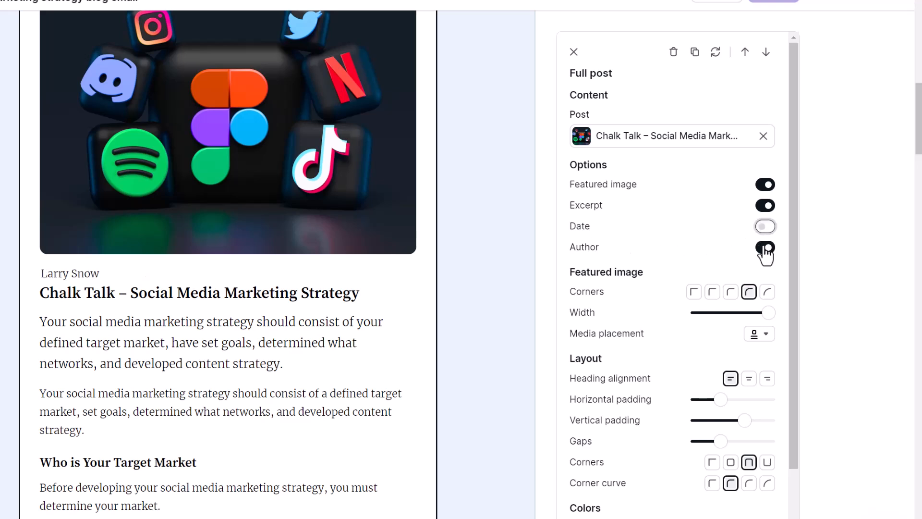
click(765, 248)
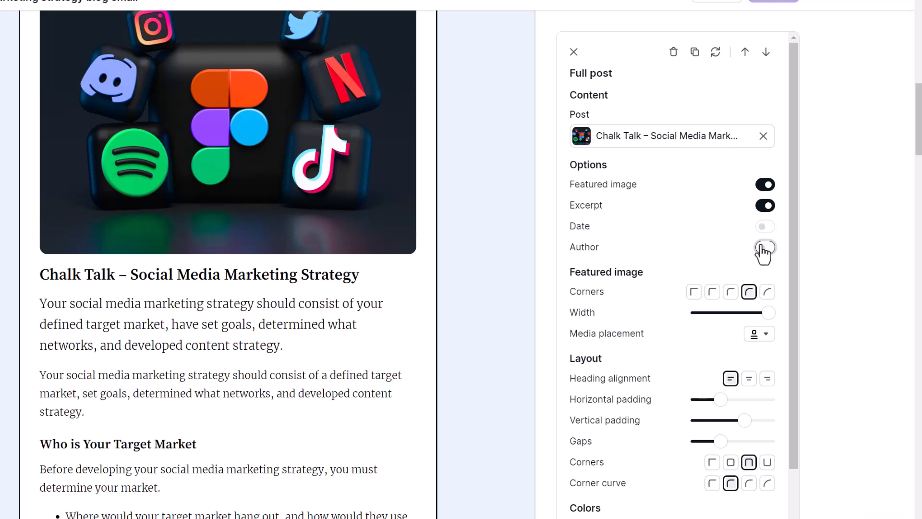
click(765, 205)
click(766, 205)
click(766, 206)
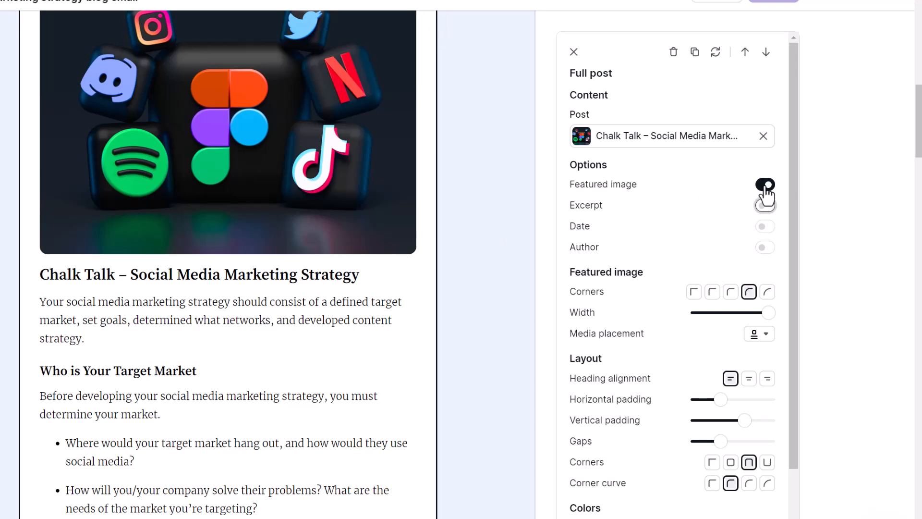
Review the full post section's layout and color settings and the embedded post's content through to its end.
scroll(631, 232, down, 2)
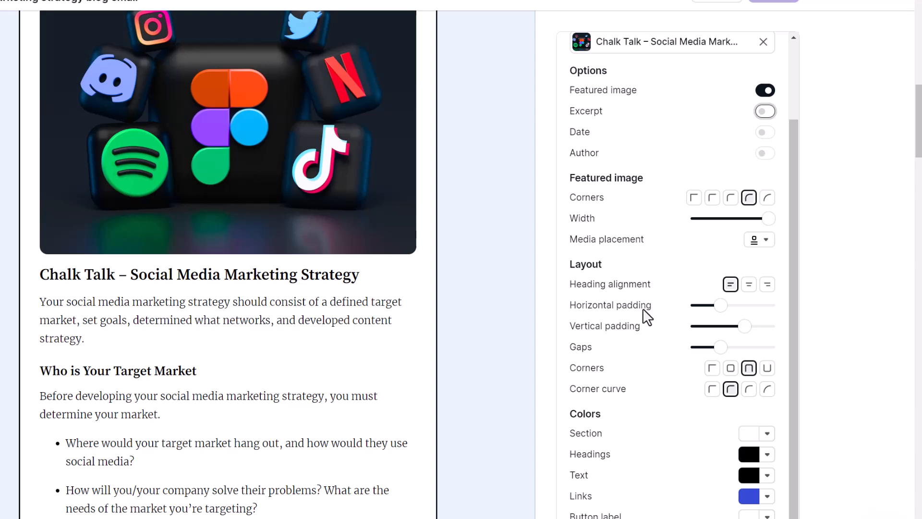
scroll(646, 316, down, 4)
scroll(675, 395, down, 4)
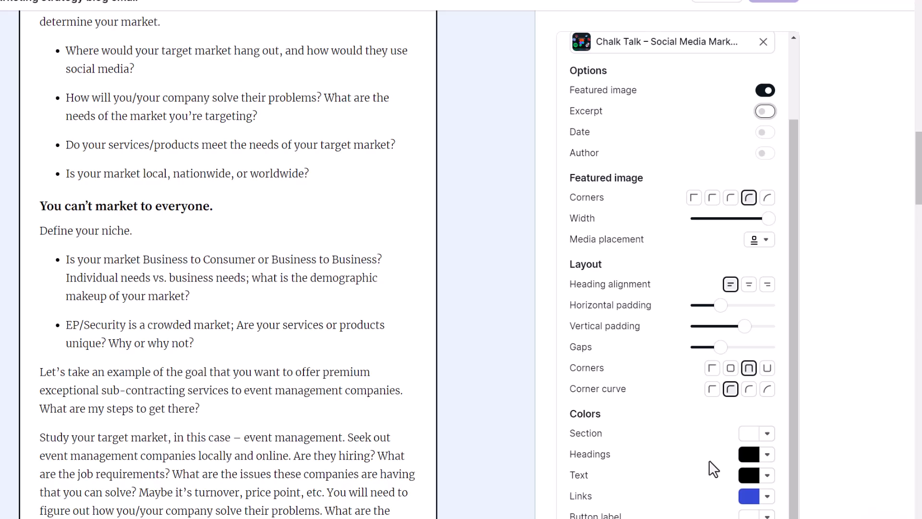
scroll(293, 437, down, 13)
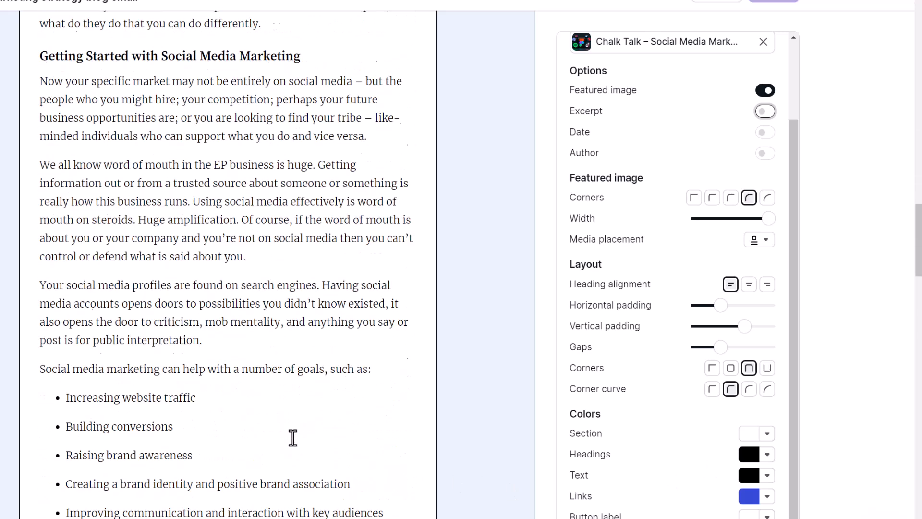
scroll(293, 437, down, 10)
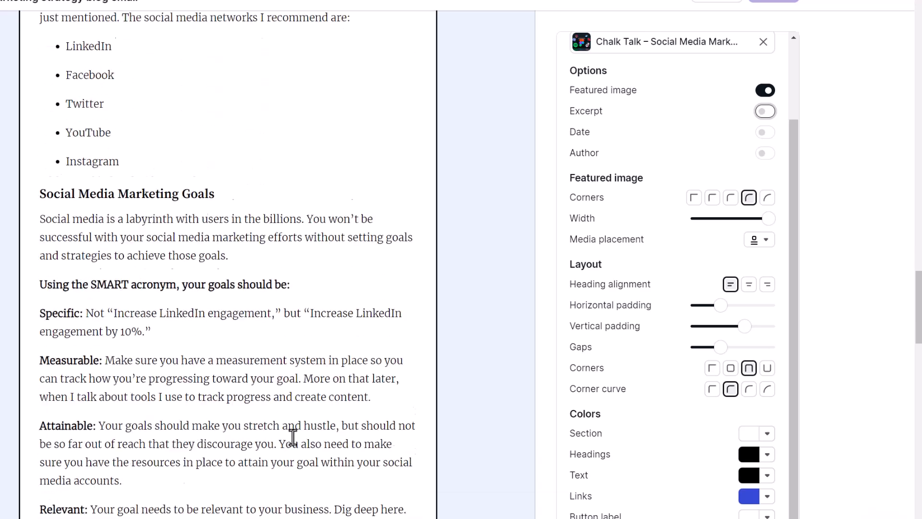
scroll(293, 437, down, 16)
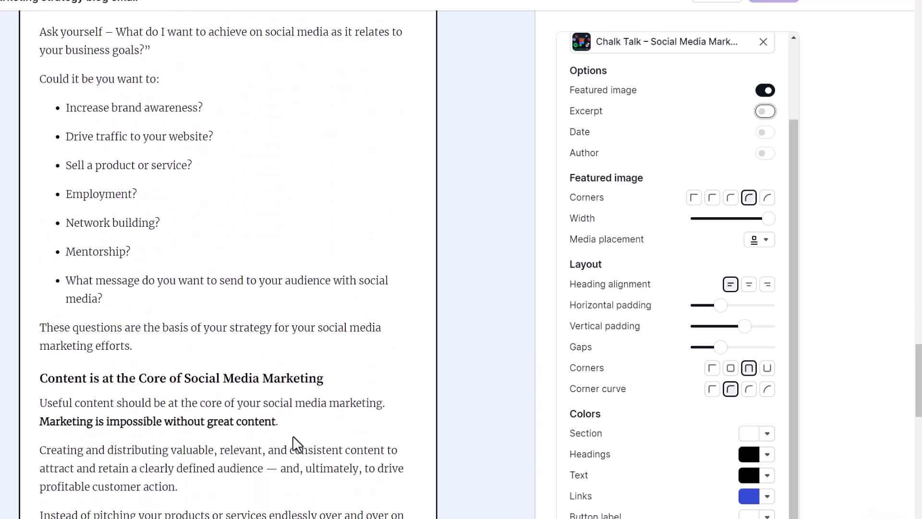
scroll(296, 444, down, 12)
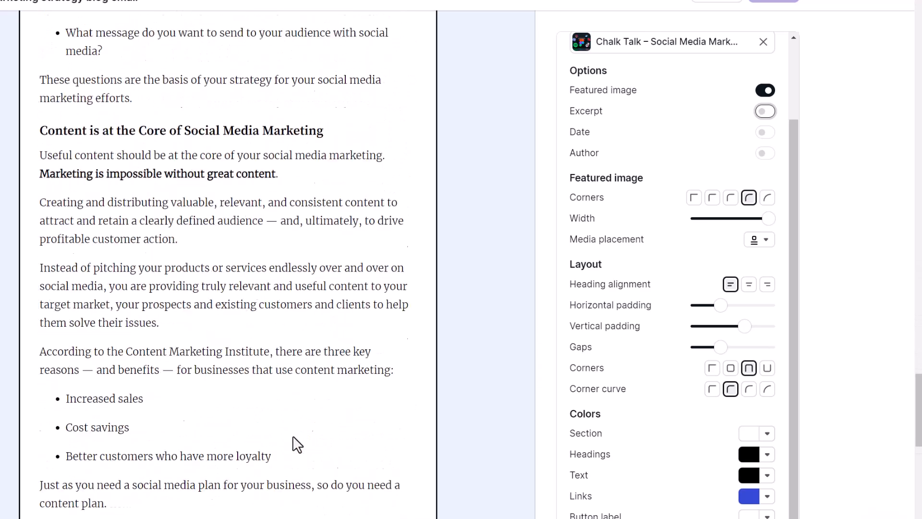
scroll(293, 435, down, 7)
scroll(292, 435, up, 4)
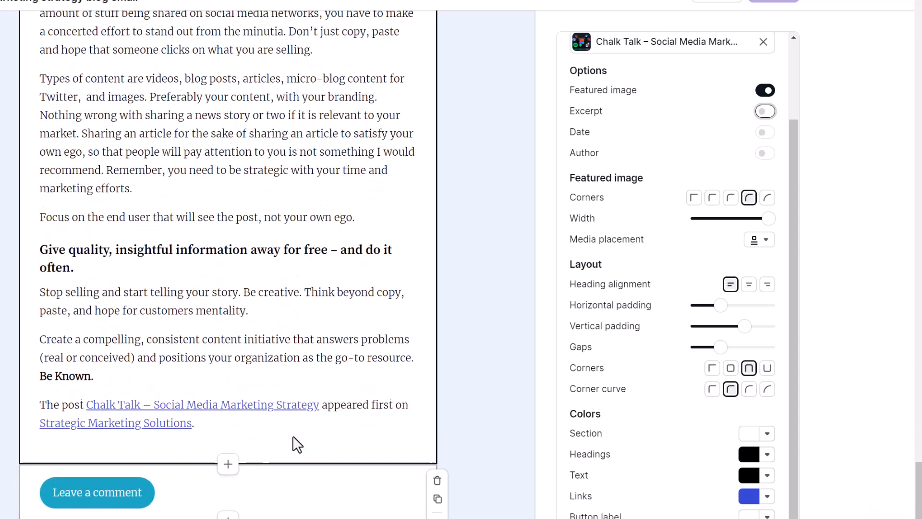
scroll(292, 436, up, 20)
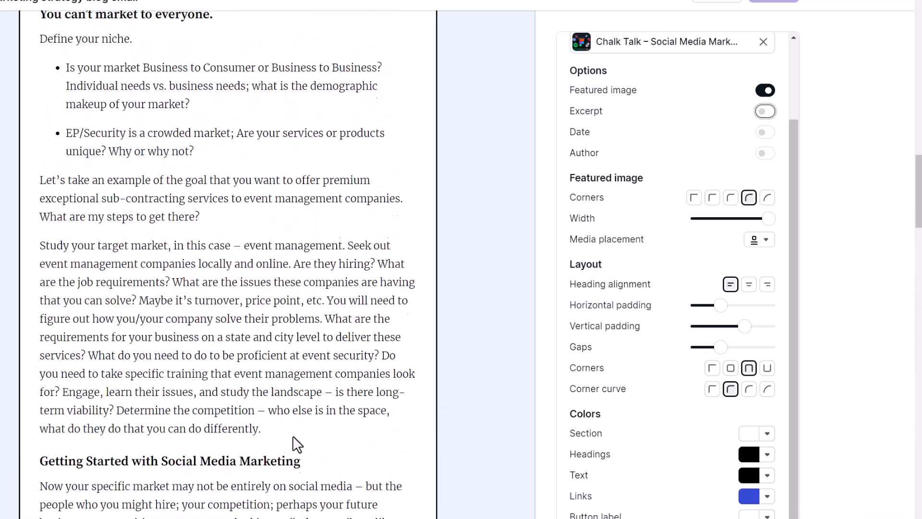
scroll(293, 435, up, 12)
Inspect the settings of the newsletter header text, the greeting text and the full post section in turn.
click(231, 244)
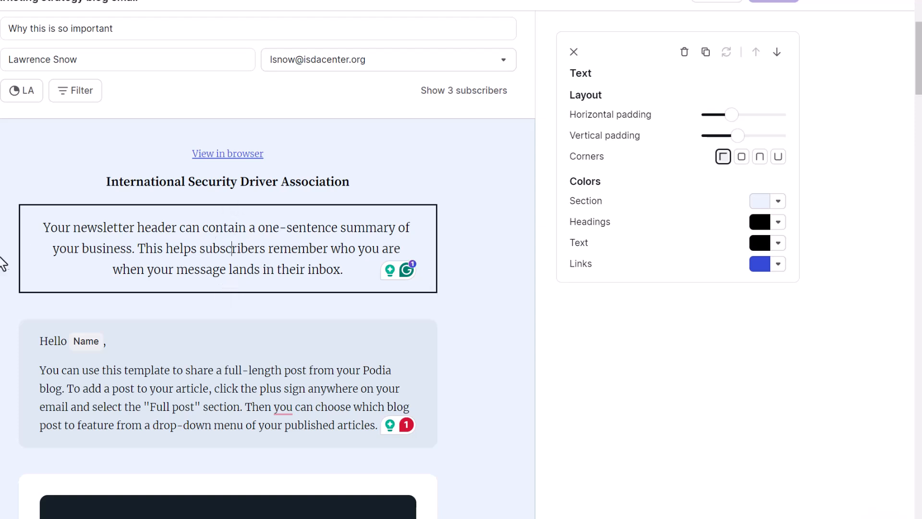
scroll(89, 165, down, 4)
click(92, 137)
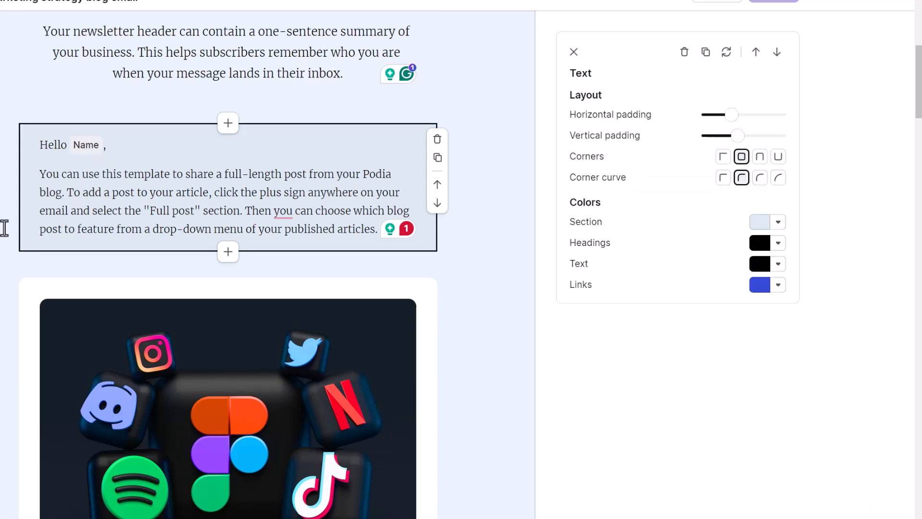
scroll(197, 419, down, 5)
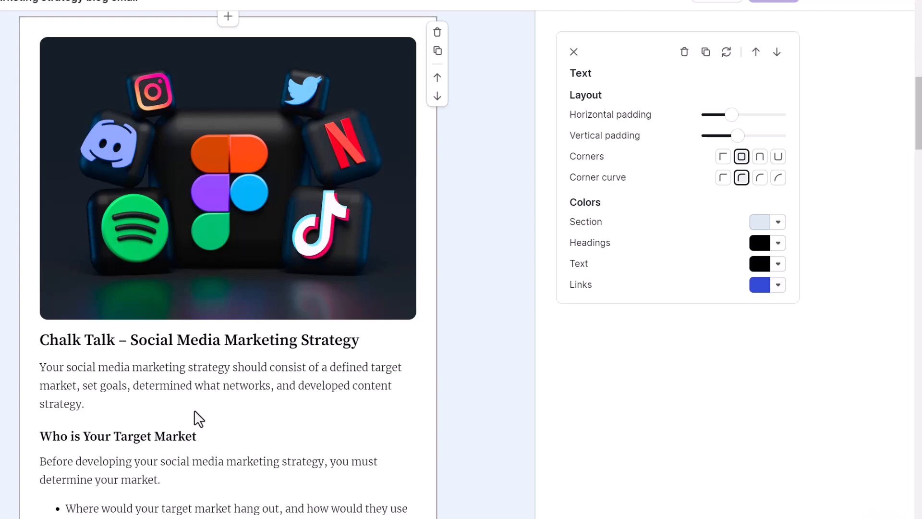
click(195, 412)
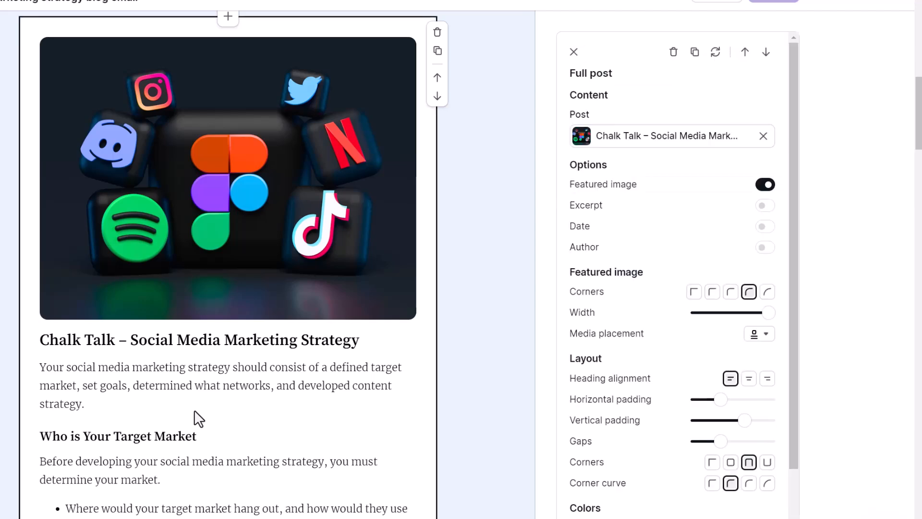
Read through the embedded "Chalk Talk – Social Media Marketing Strategy" post in the email, down to the Leave a comment button.
scroll(194, 410, down, 5)
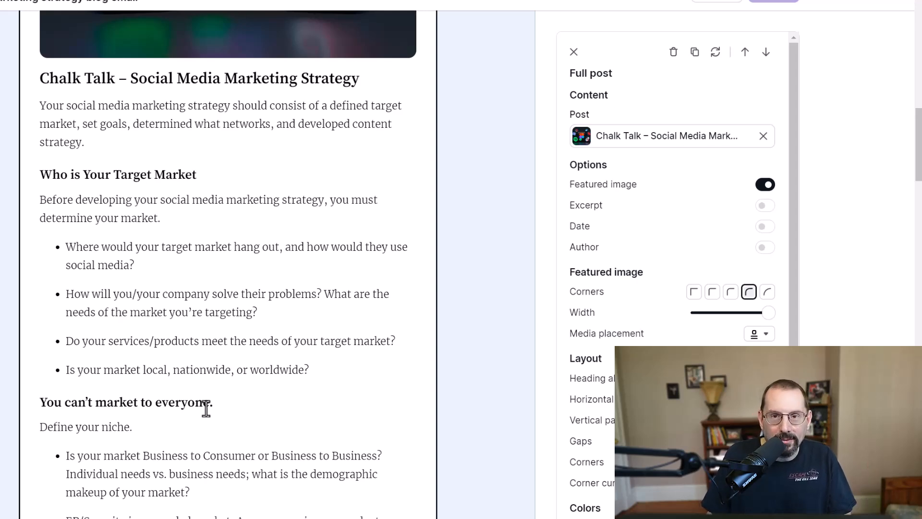
scroll(206, 409, down, 3)
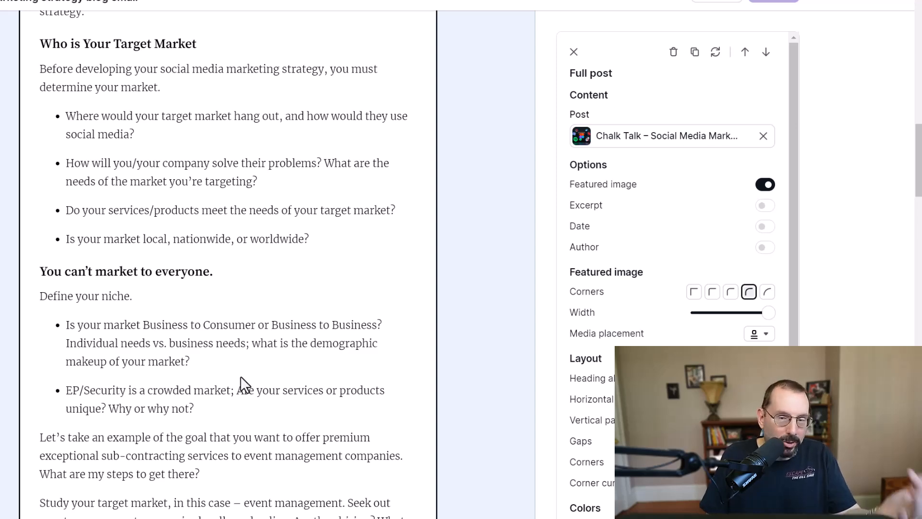
scroll(241, 377, down, 3)
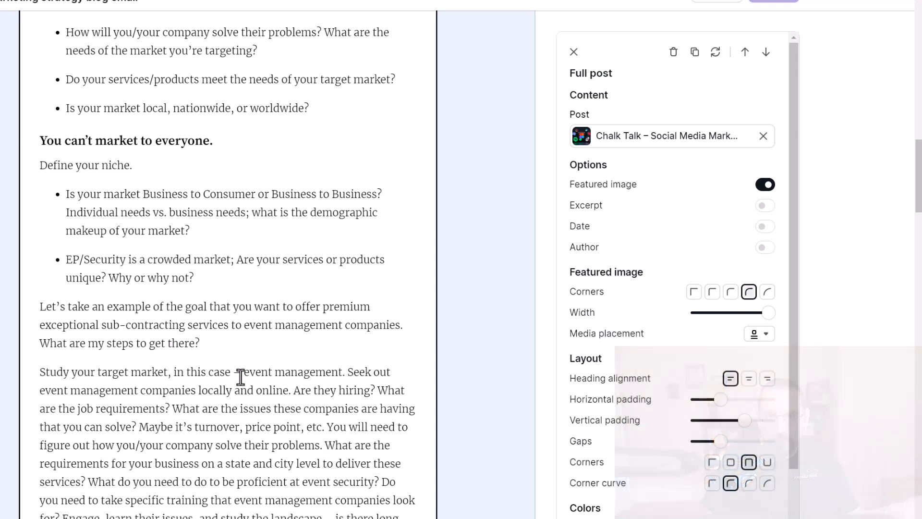
scroll(240, 377, down, 12)
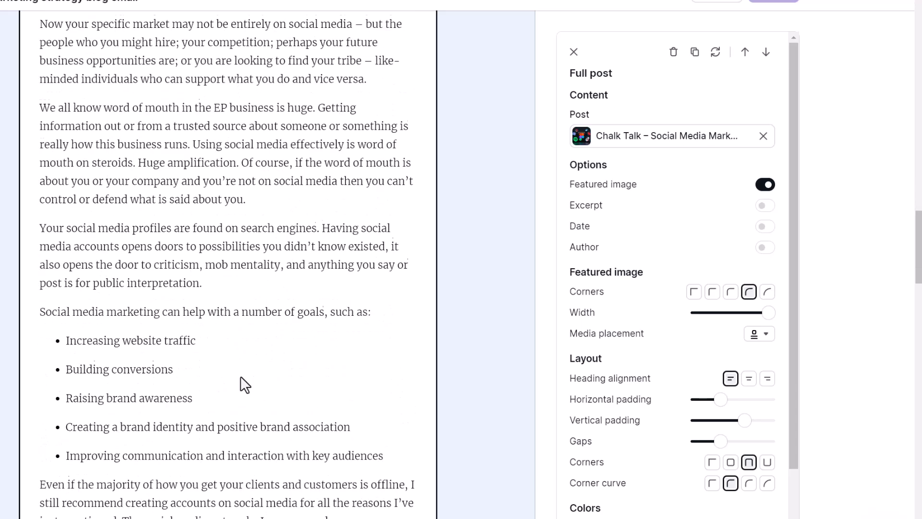
scroll(240, 377, down, 8)
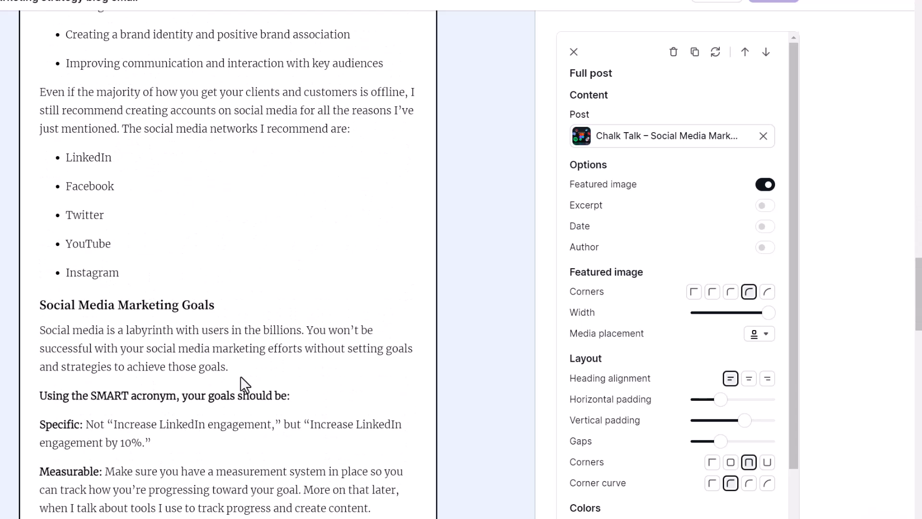
scroll(240, 375, down, 12)
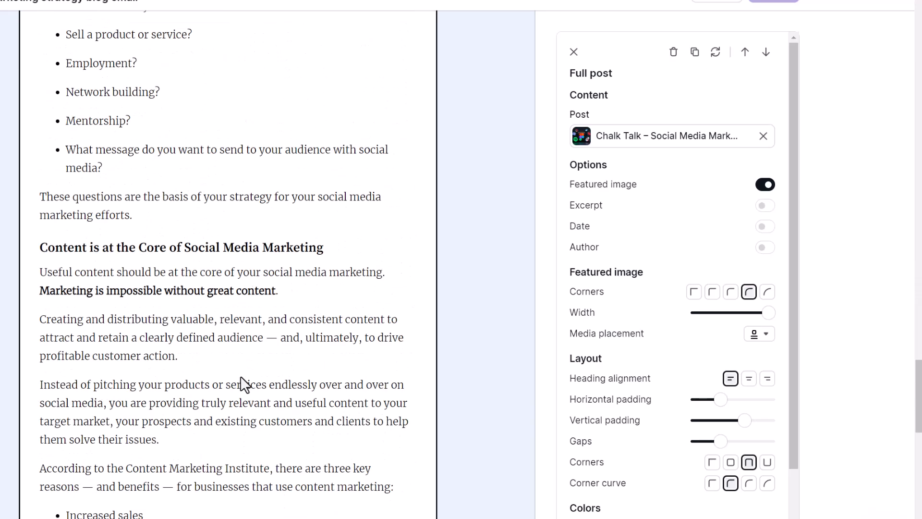
scroll(240, 375, down, 6)
scroll(240, 376, down, 9)
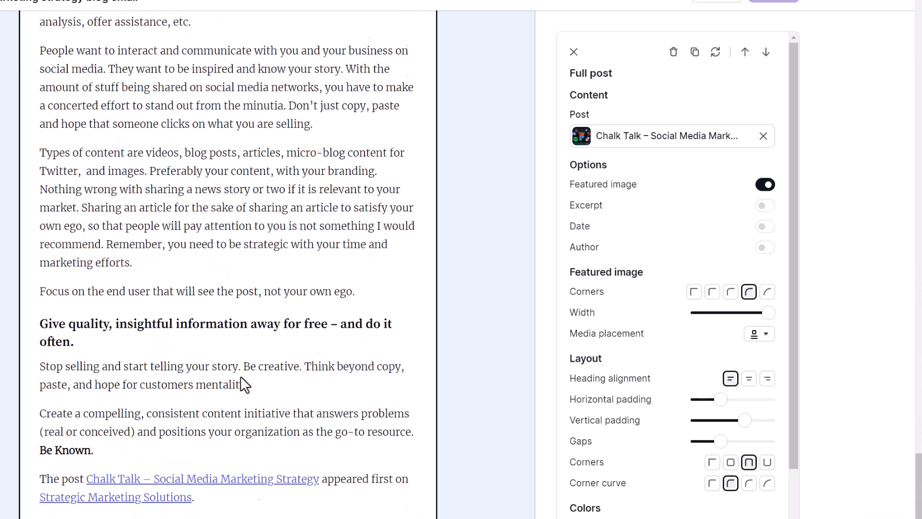
scroll(240, 375, down, 1)
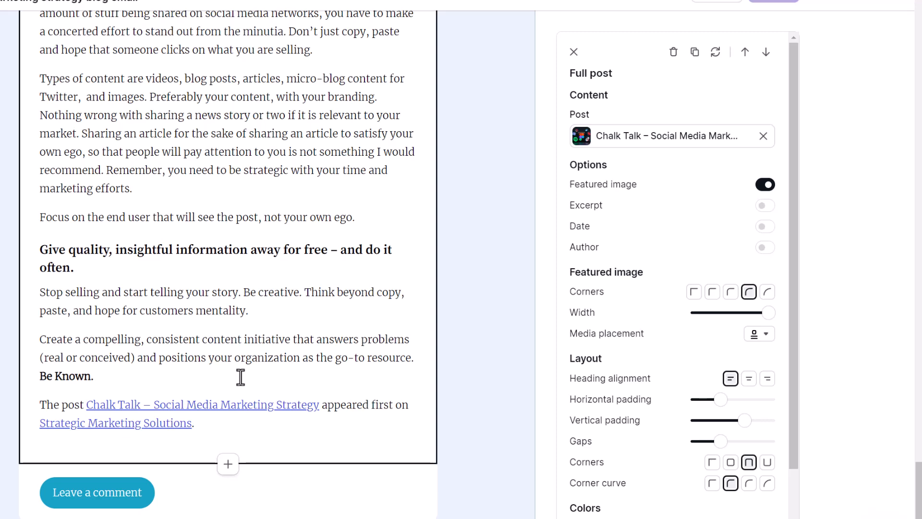
scroll(241, 376, down, 2)
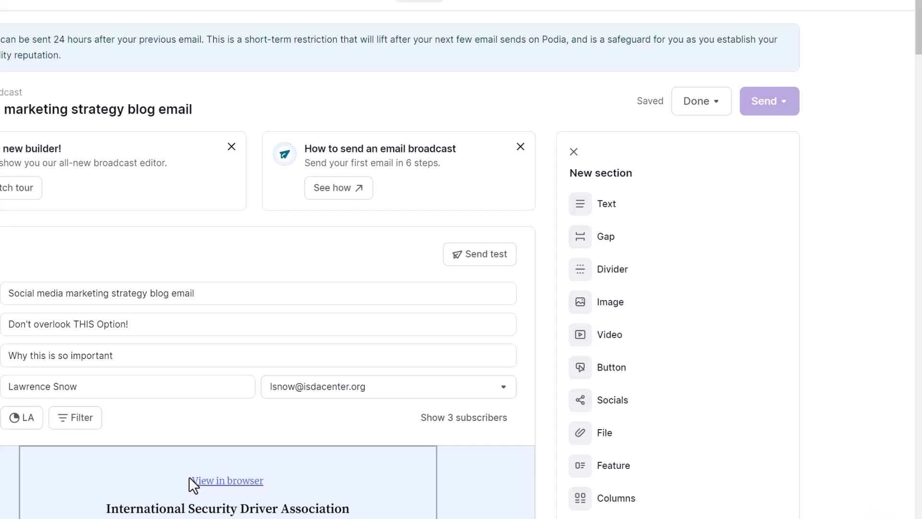
Close the new section chooser and check the broadcast's save status and the options for finishing or deleting it.
click(277, 268)
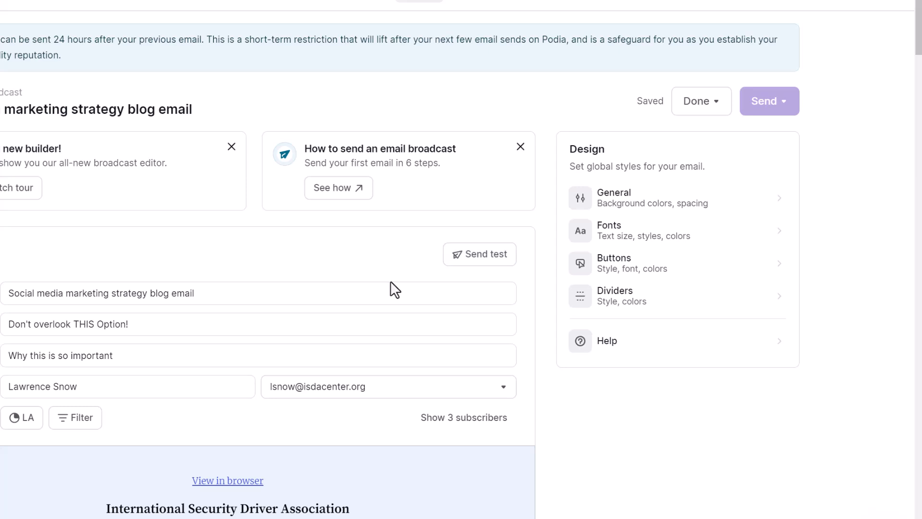
mouse_move(648, 101)
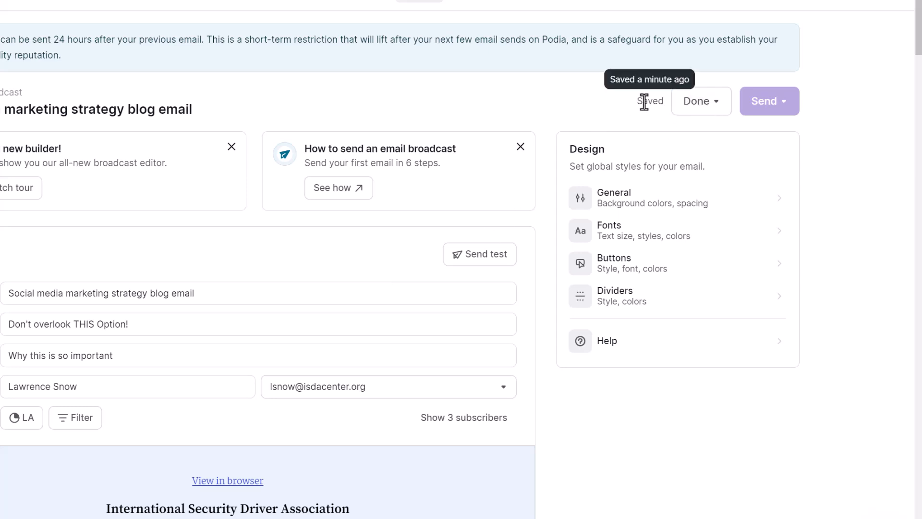
click(716, 110)
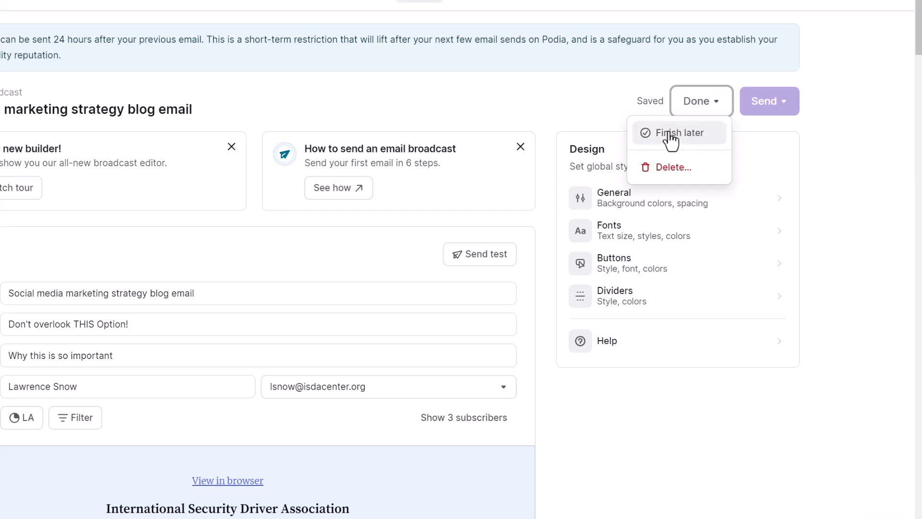
click(628, 87)
mouse_move(774, 108)
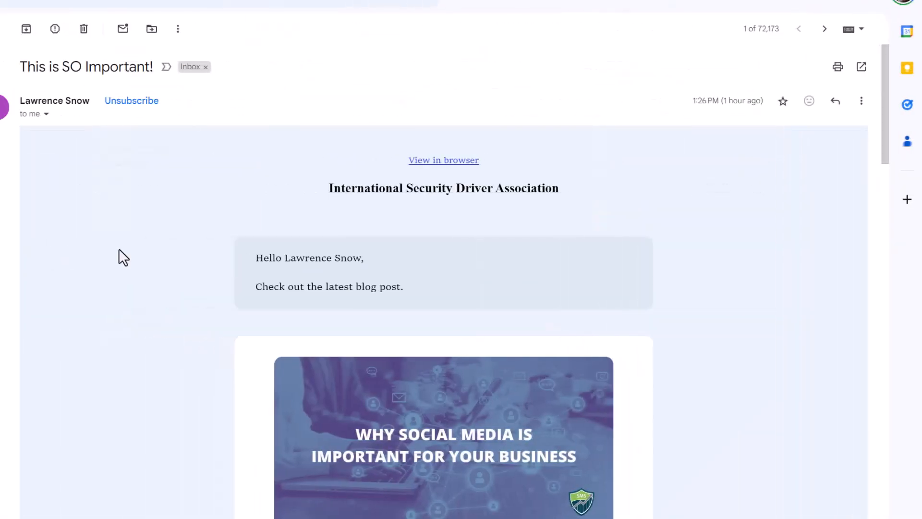
Review the received "This is SO Important!" email in Gmail, checking its personalized greeting, full post and closing article links.
scroll(119, 251, down, 2)
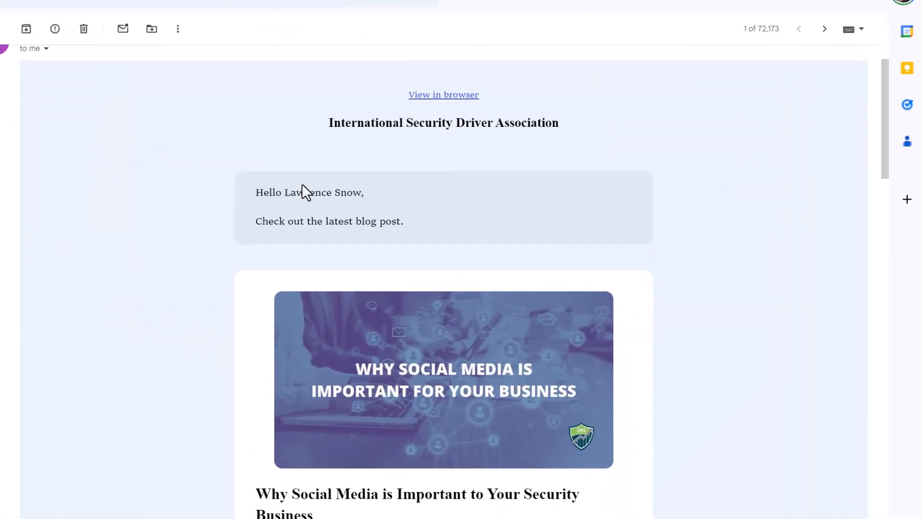
drag(290, 192, 366, 192)
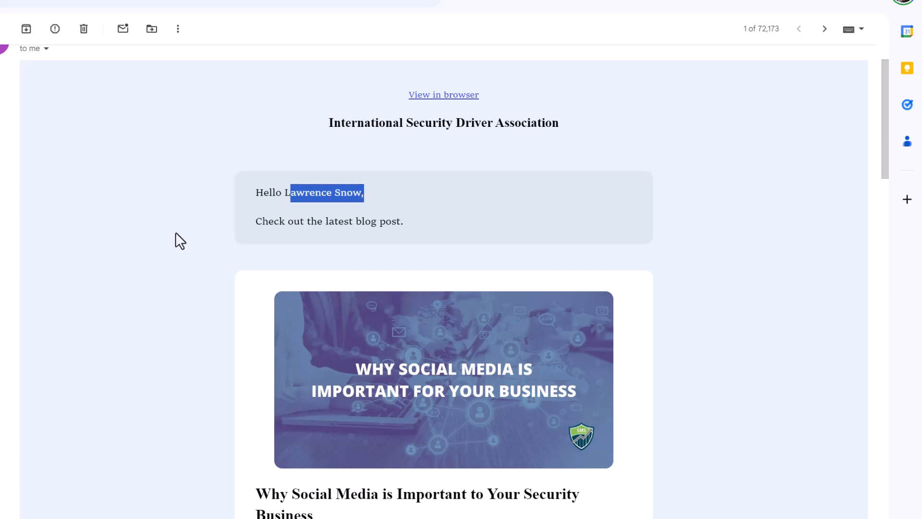
scroll(180, 240, down, 20)
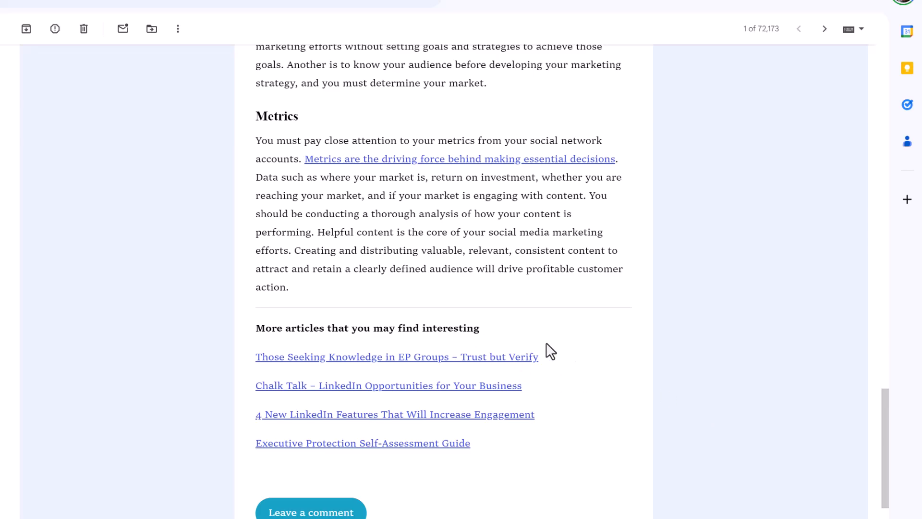
scroll(574, 347, up, 10)
scroll(574, 348, up, 10)
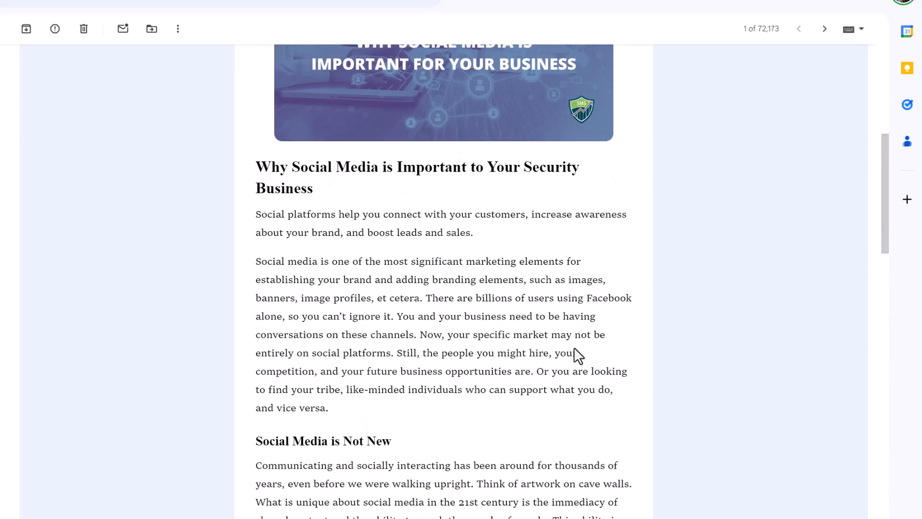